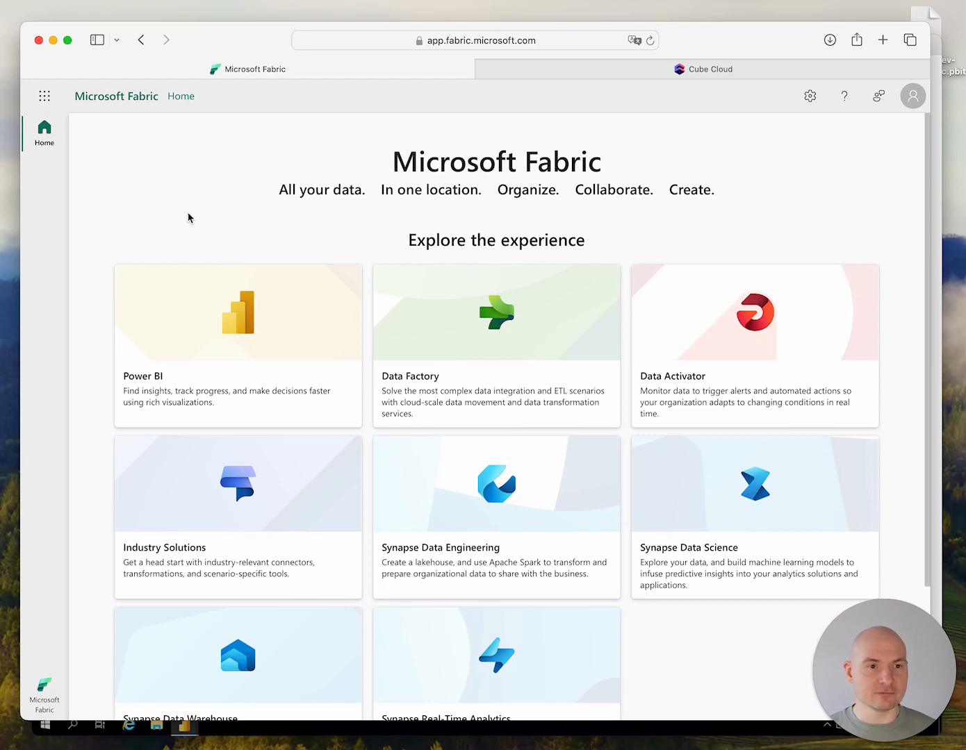
Open the fabric-test warehouse from the Synapse Data Warehouse experience
scroll(188, 218, "down", 3)
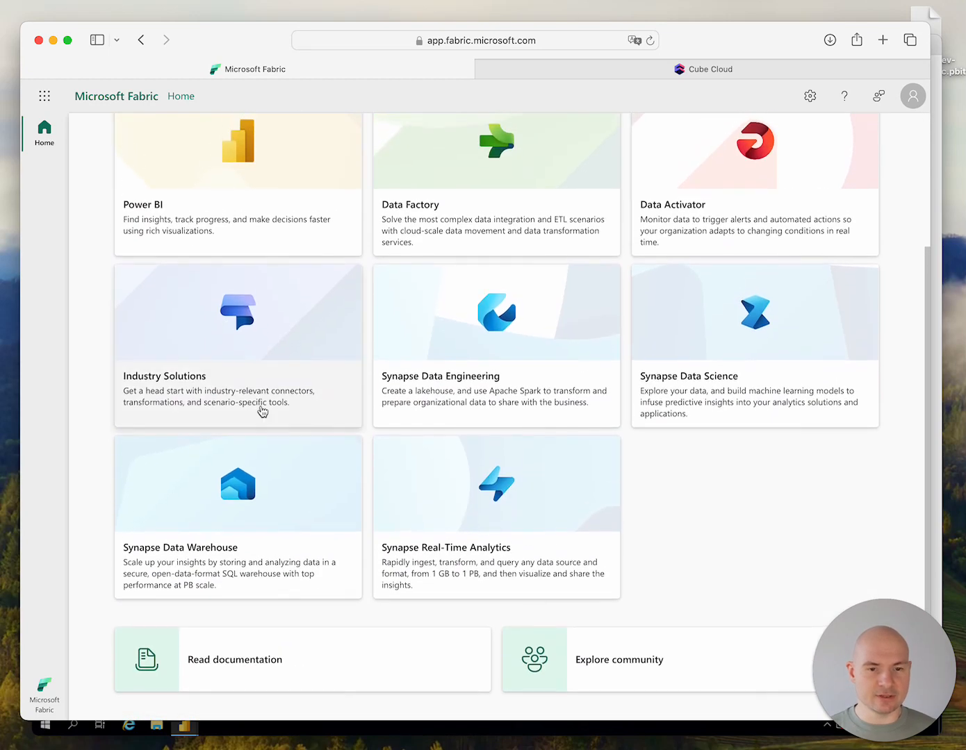
left_click(311, 477)
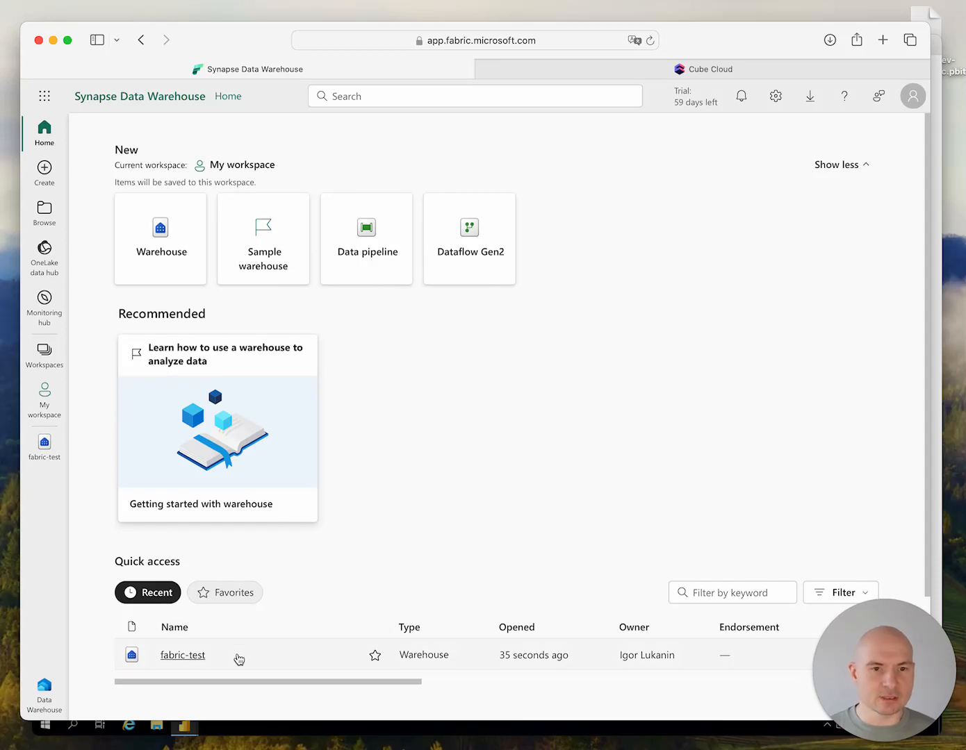
left_click(239, 658)
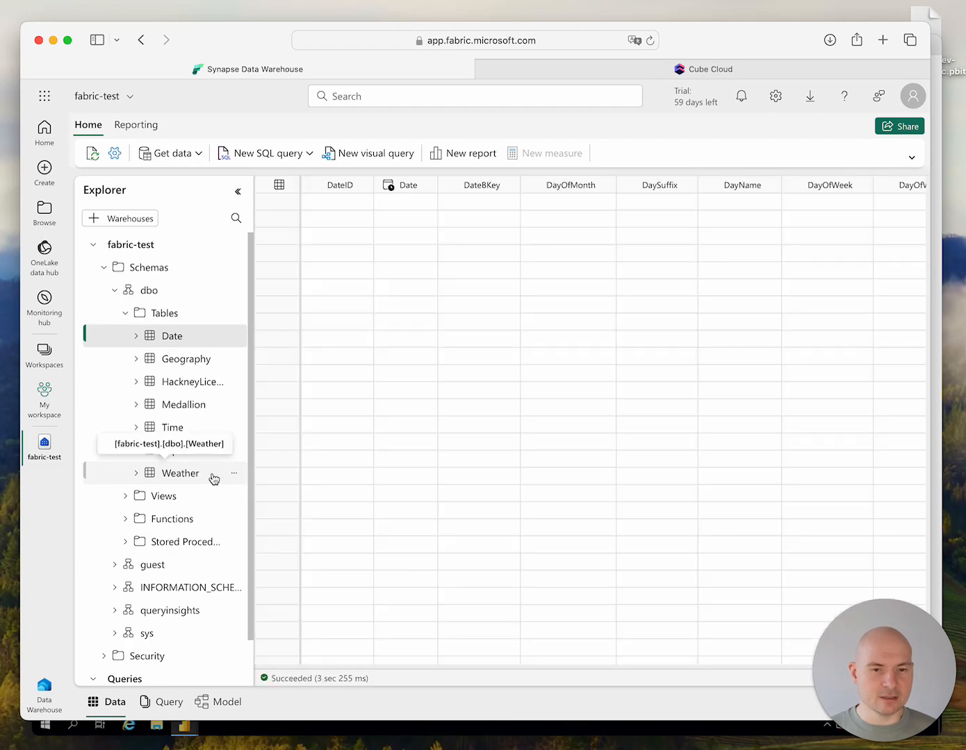
Preview the data in the Weather and Trip tables of the dbo schema, looking through Trip's rows and columns
left_click(213, 477)
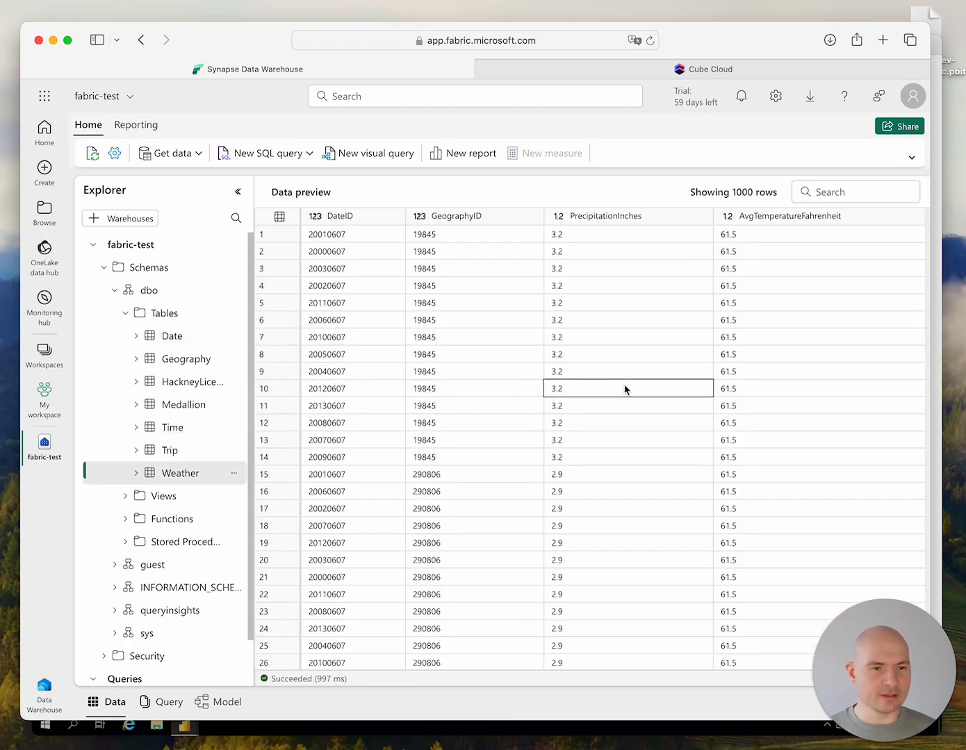
left_click(190, 460)
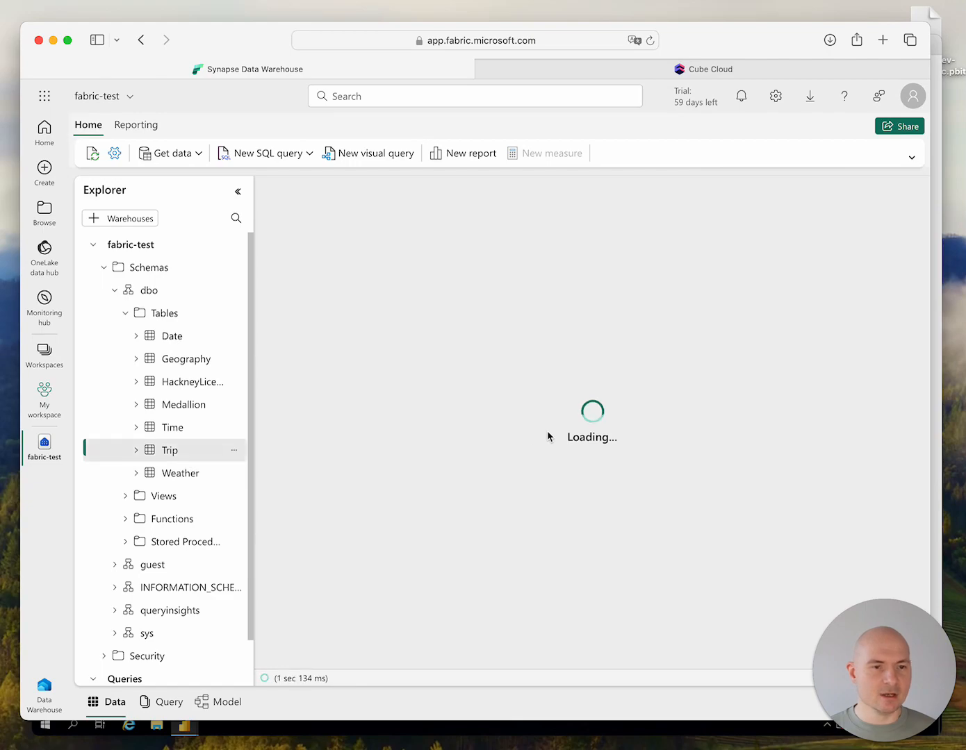
scroll(549, 436, "down", 20)
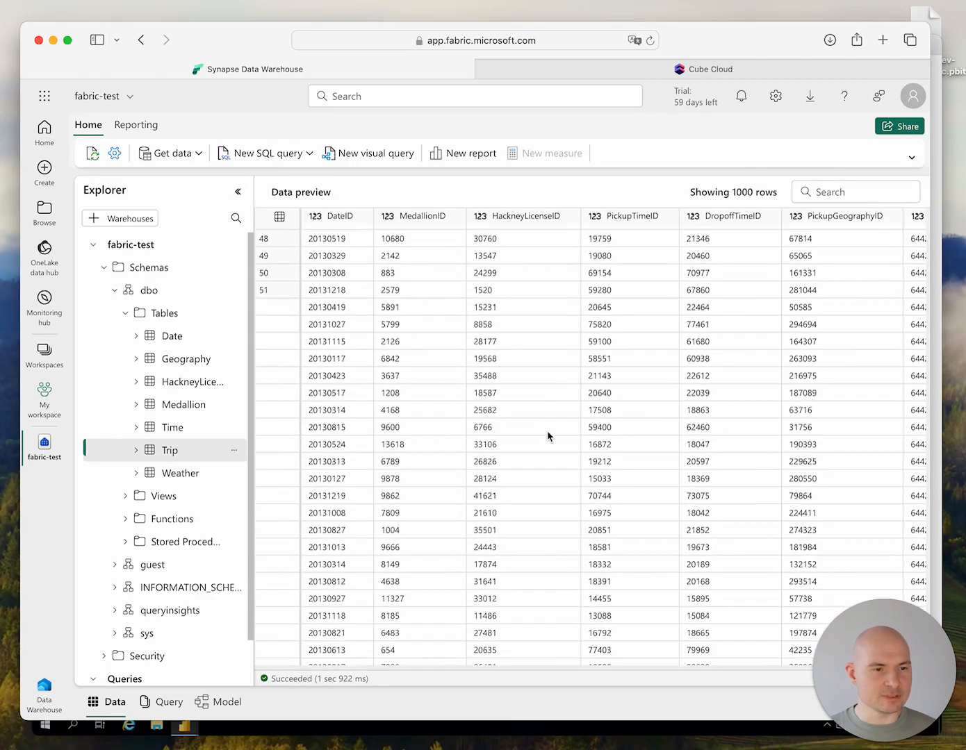
scroll(548, 436, "right", 6)
scroll(547, 437, "down", 15)
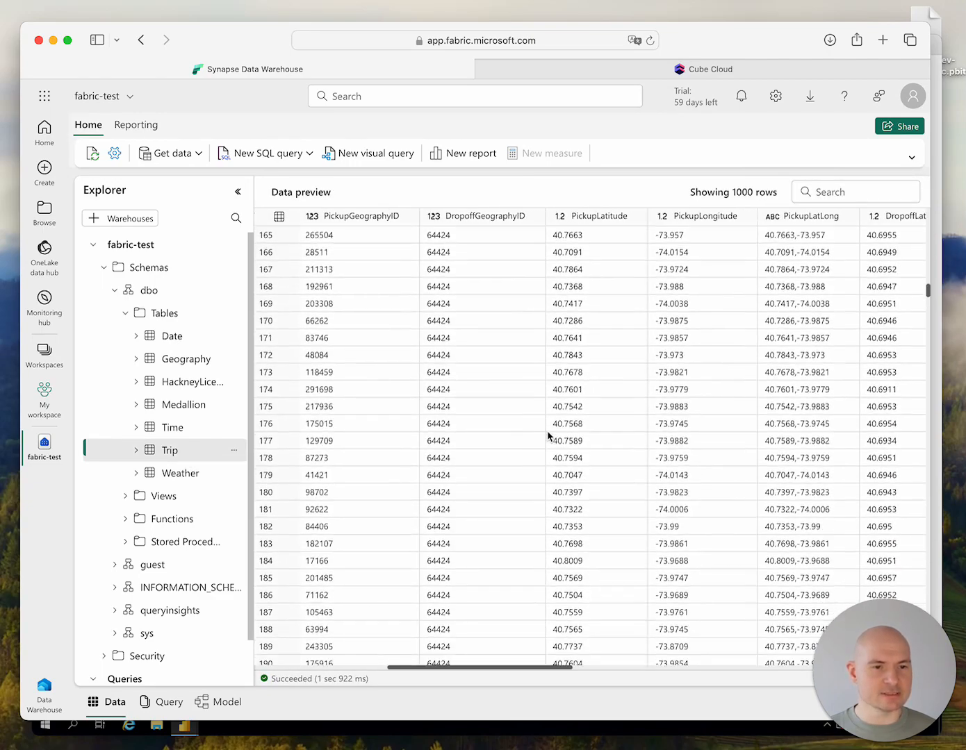
Switch to Cube Cloud, open the fabric-test data model and examine the sql_table reference and joins in trip.yml
key("super+w")
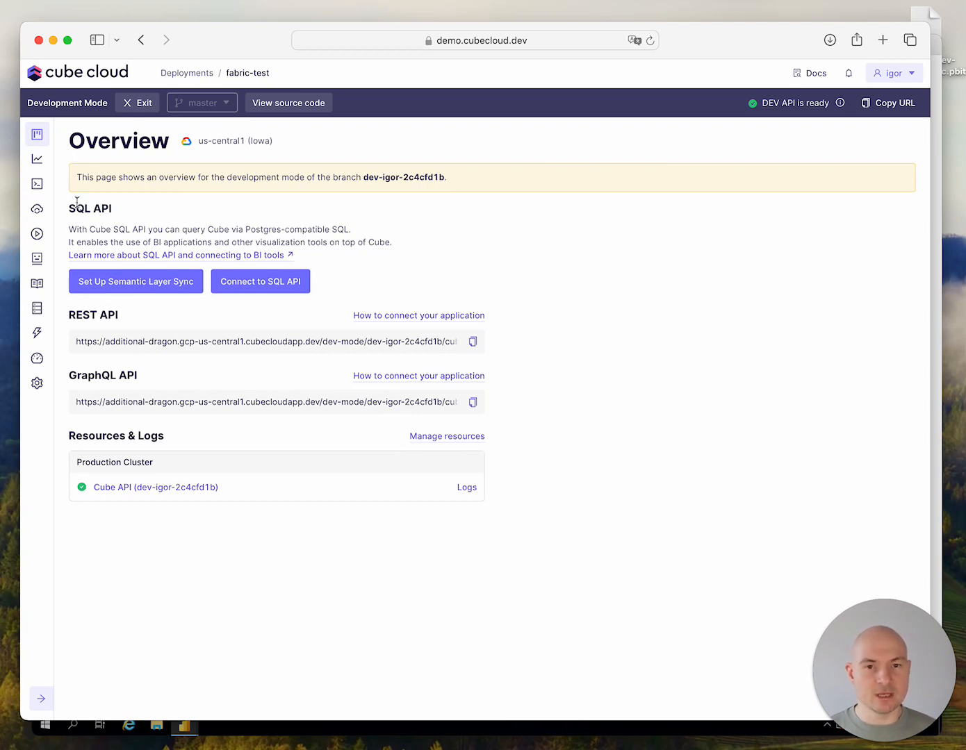
left_click(36, 186)
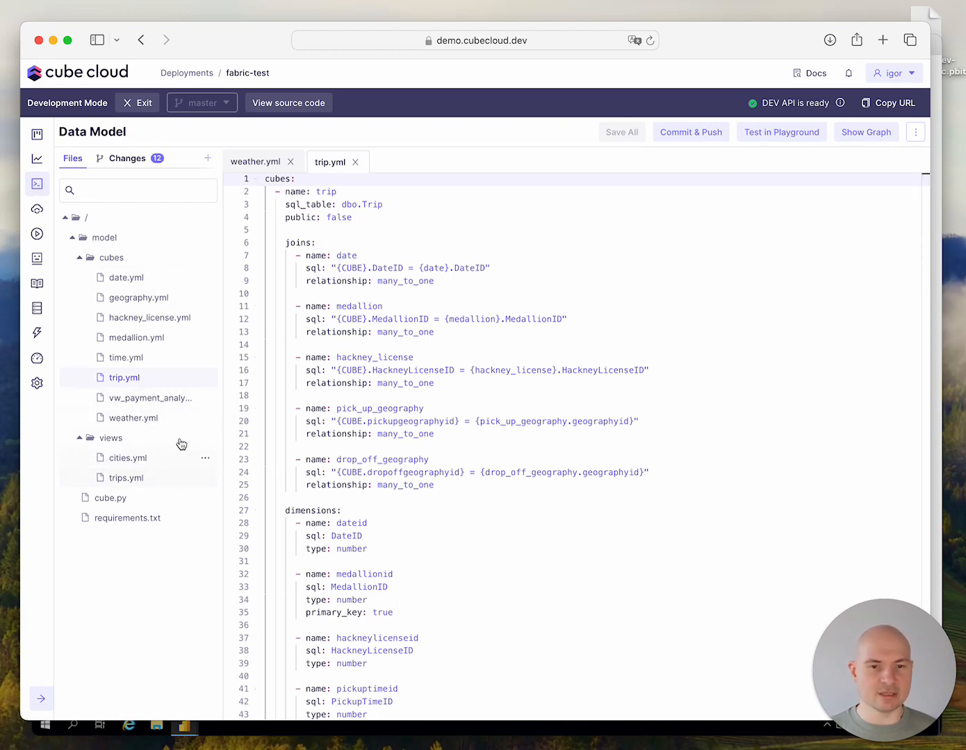
left_click(391, 206)
key("shift+super+Left")
key("shift+super+Left")
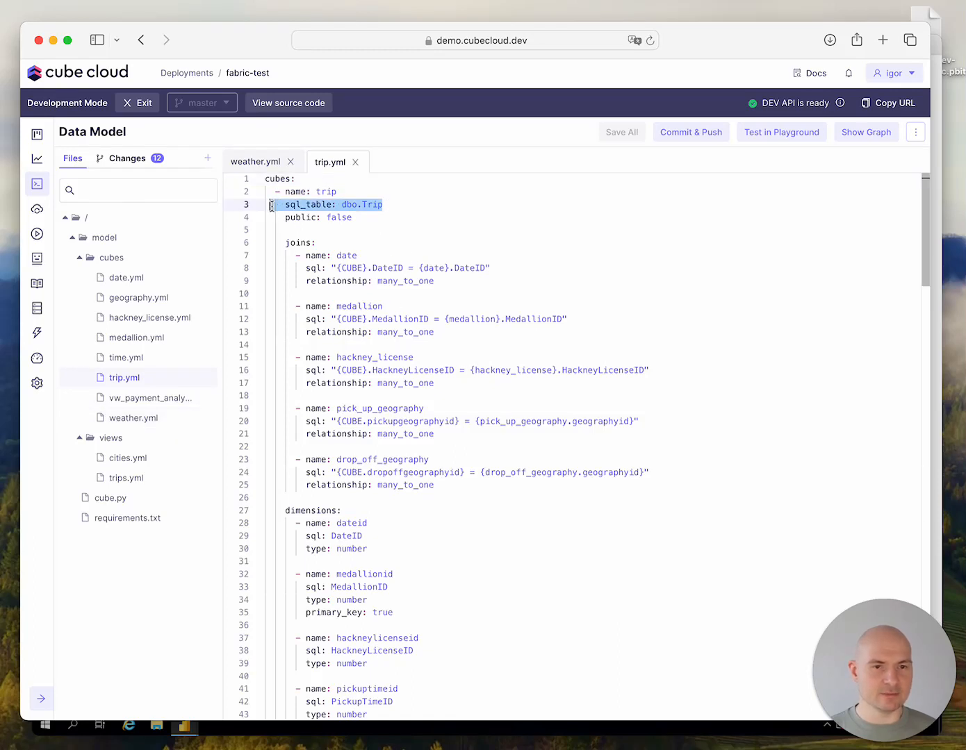
left_click(400, 202)
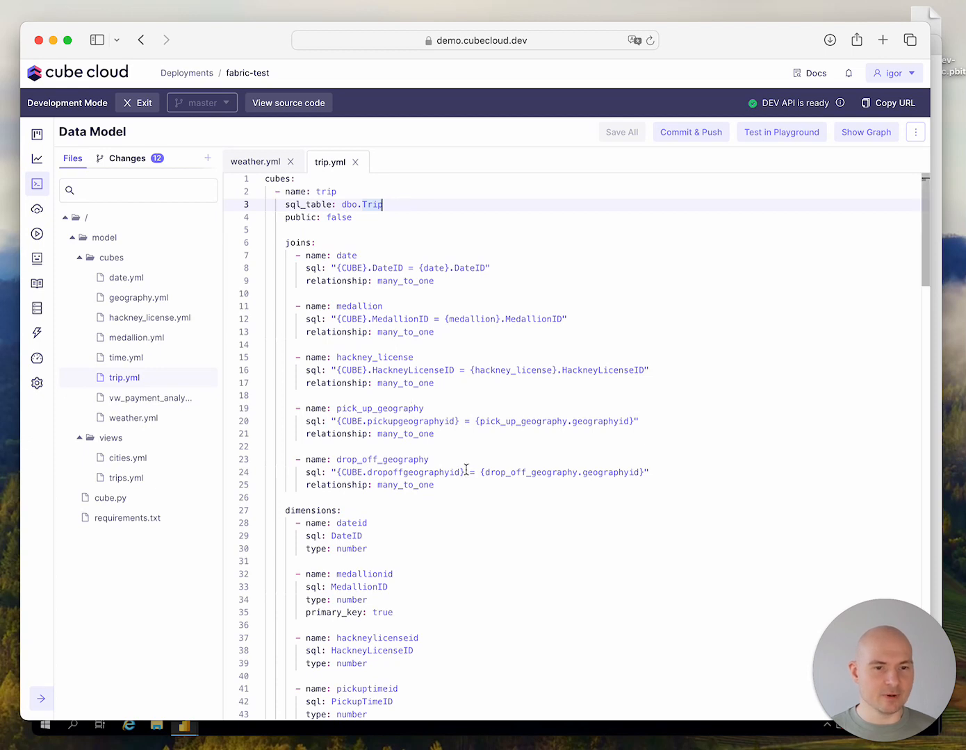
left_click_drag(445, 492, 246, 244)
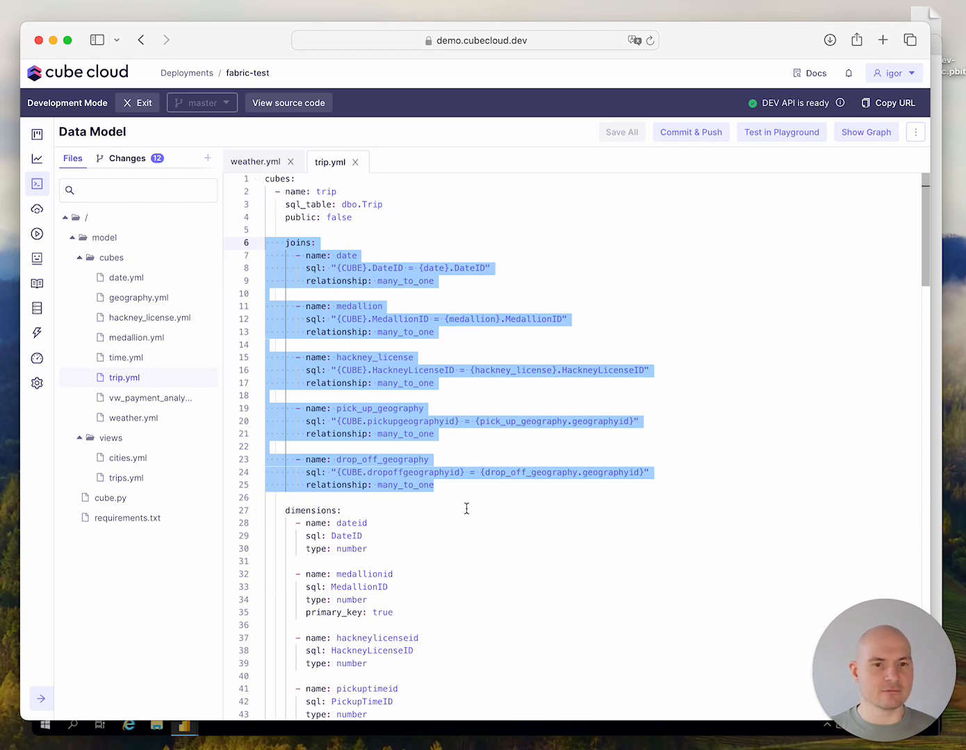
Review the dimension definitions through speed_mph and the measures block in trip.yml
scroll(491, 523, "down", 20)
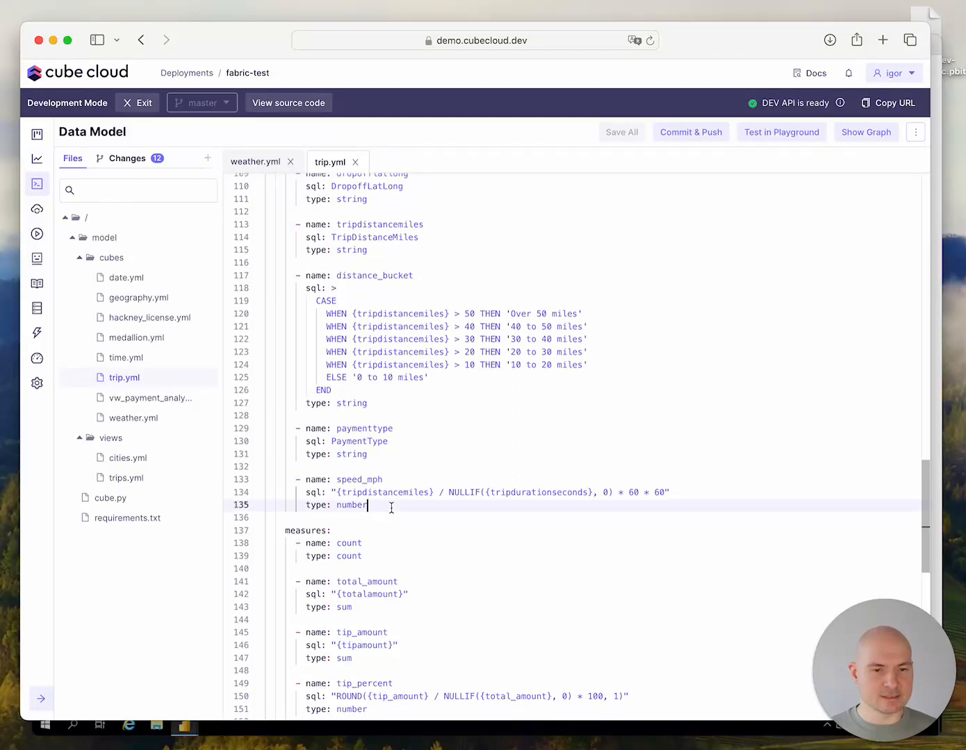
left_click_drag(389, 509, 267, 237)
scroll(451, 465, "down", 3)
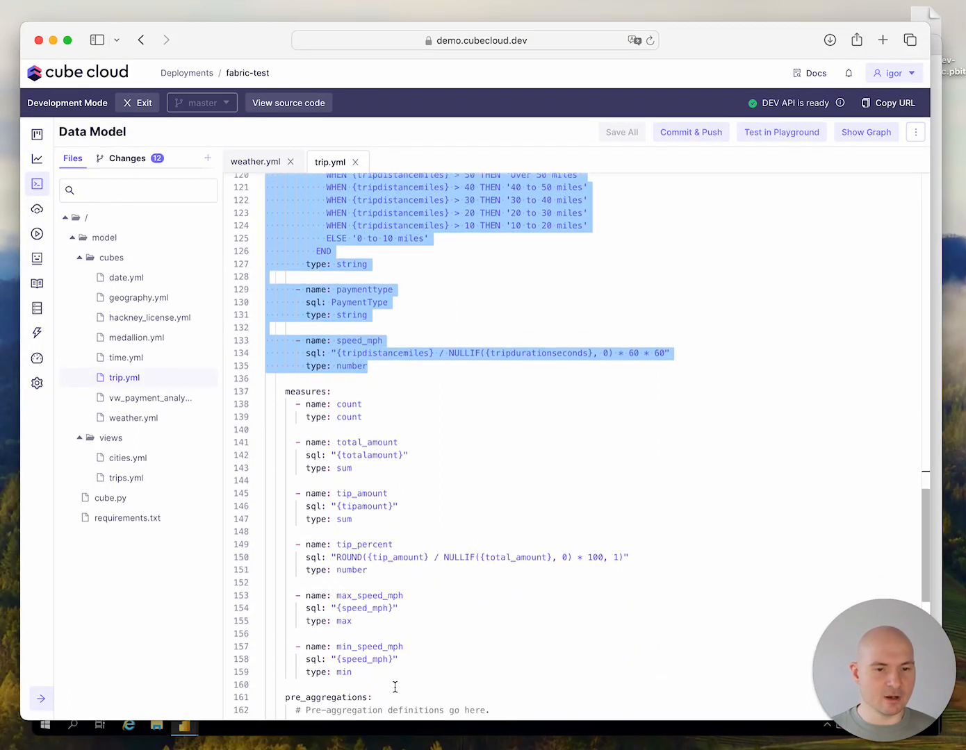
left_click_drag(381, 672, 249, 385)
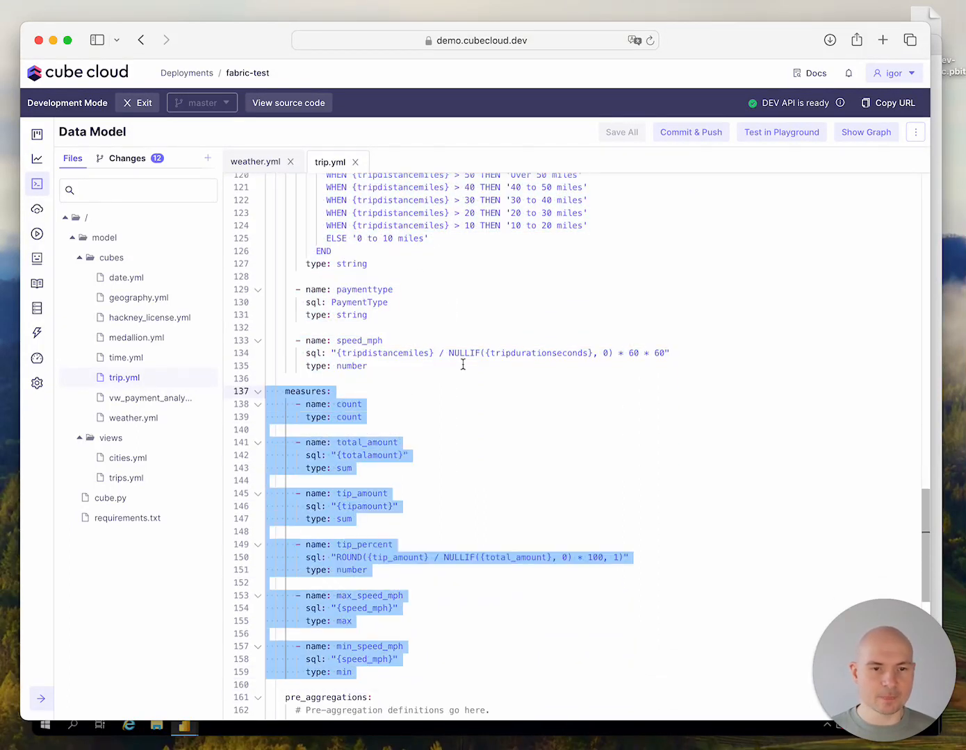
left_click(352, 376)
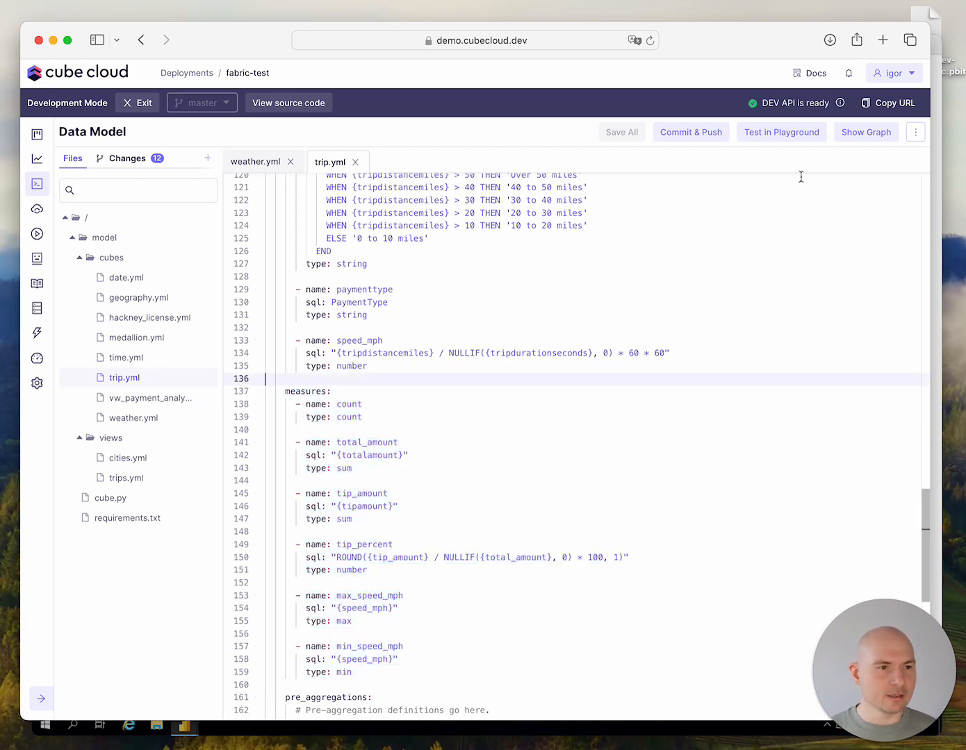
Show the data model graph, inspect the cities and trips views in it, and close the graph
left_click(892, 137)
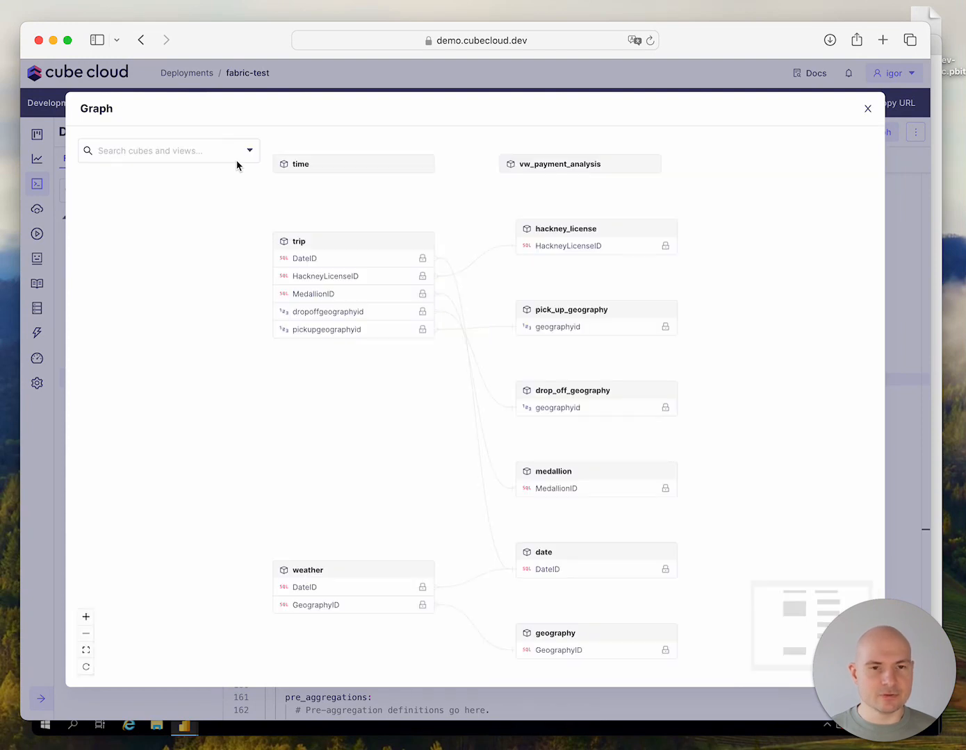
left_click(248, 154)
left_click(173, 206)
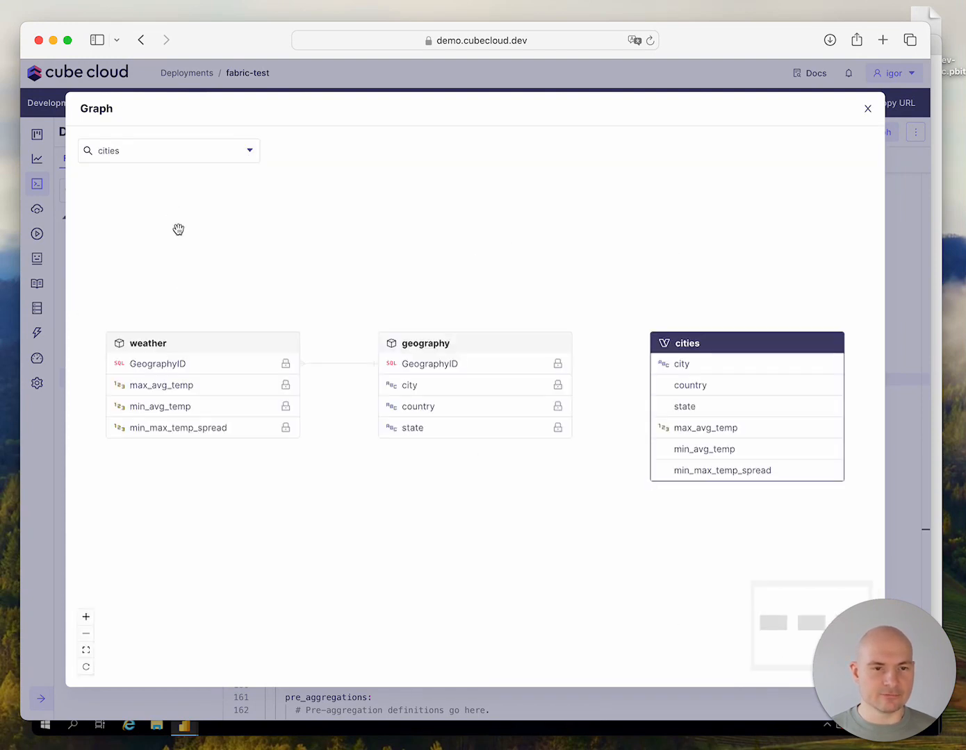
left_click(250, 162)
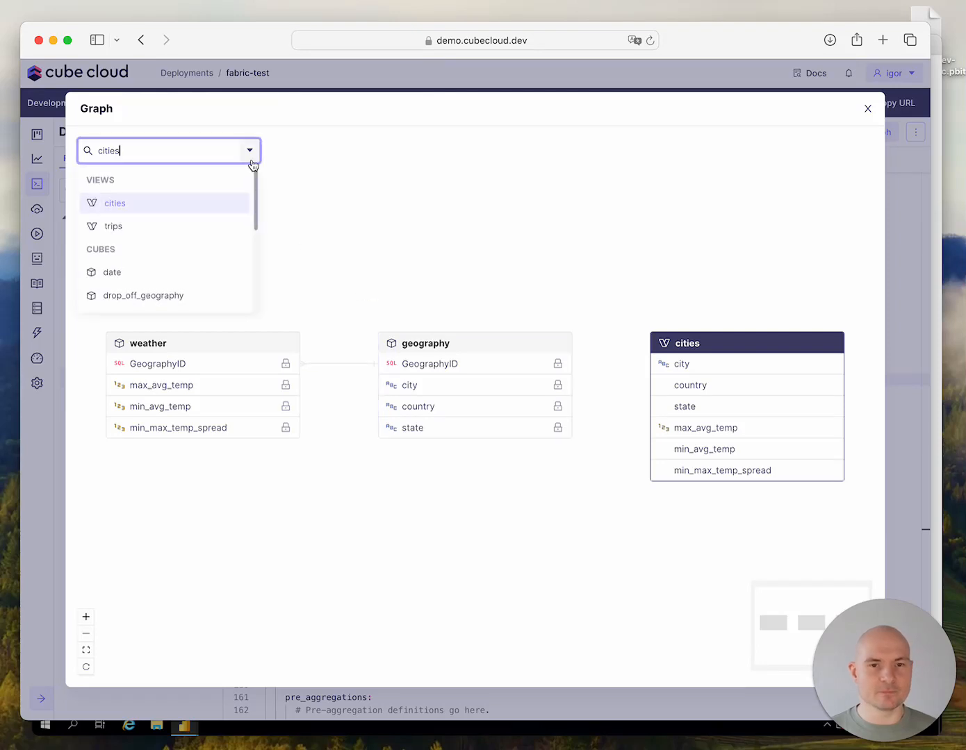
left_click(198, 228)
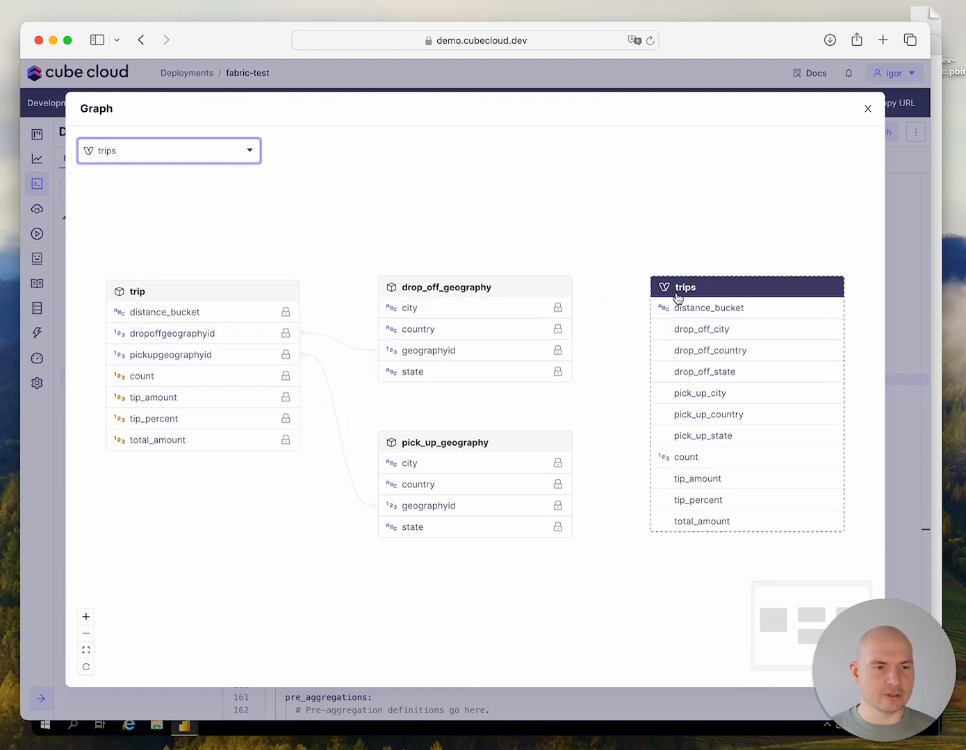
left_click(867, 111)
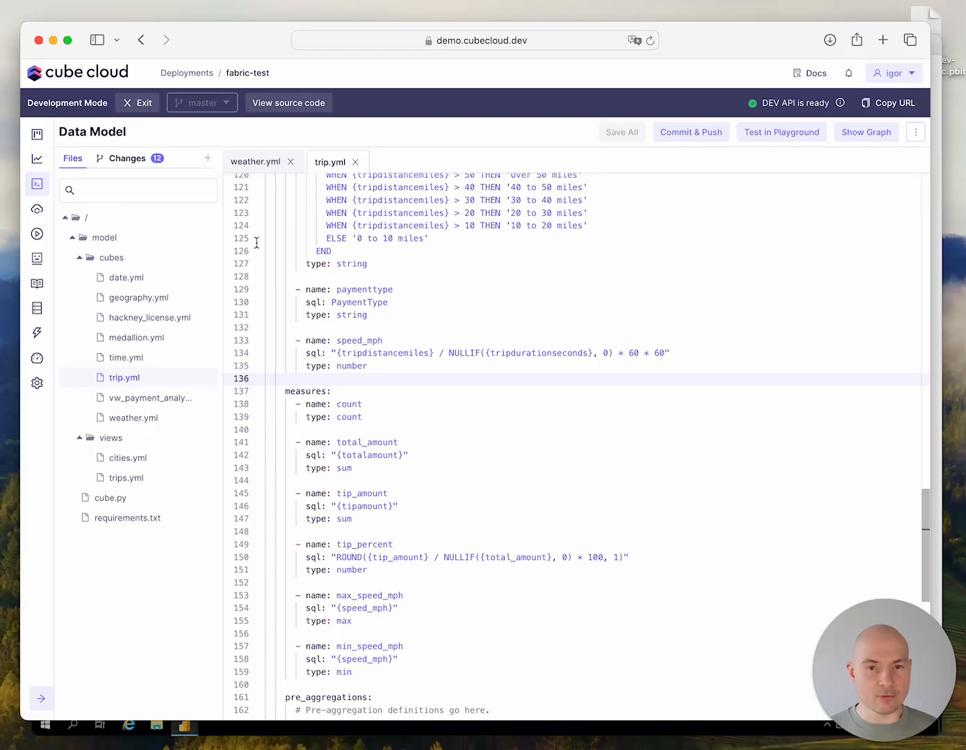
Create a Power BI semantic layer sync named Power BI Sync for database "Cube Cloud: fabric-test" and download its .pbit file
left_click(37, 211)
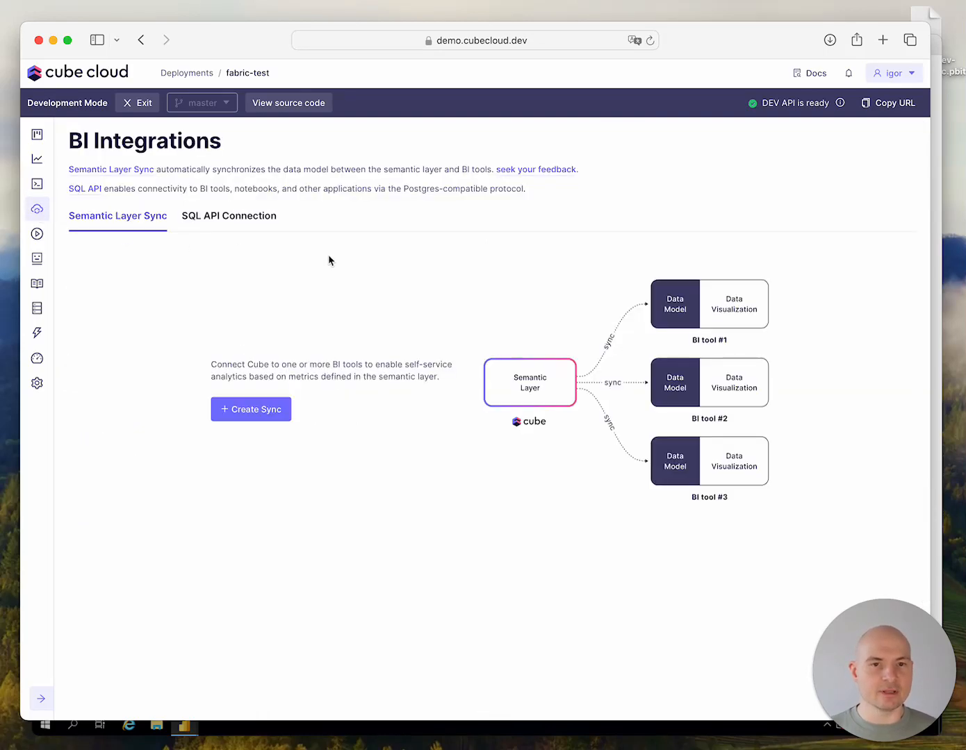
left_click(259, 416)
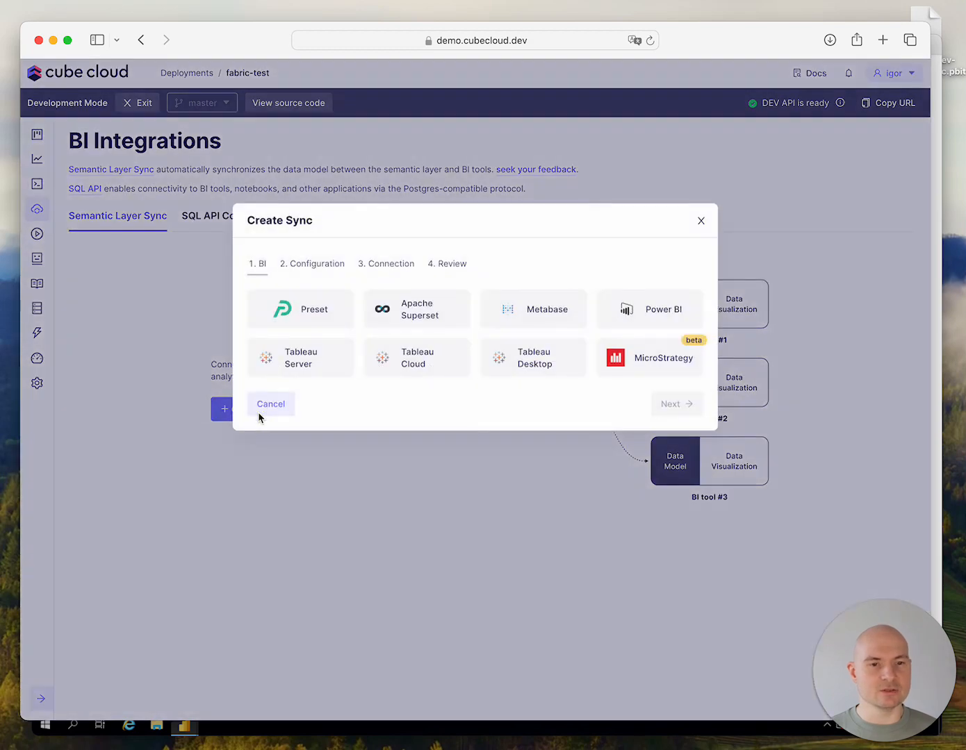
left_click(654, 324)
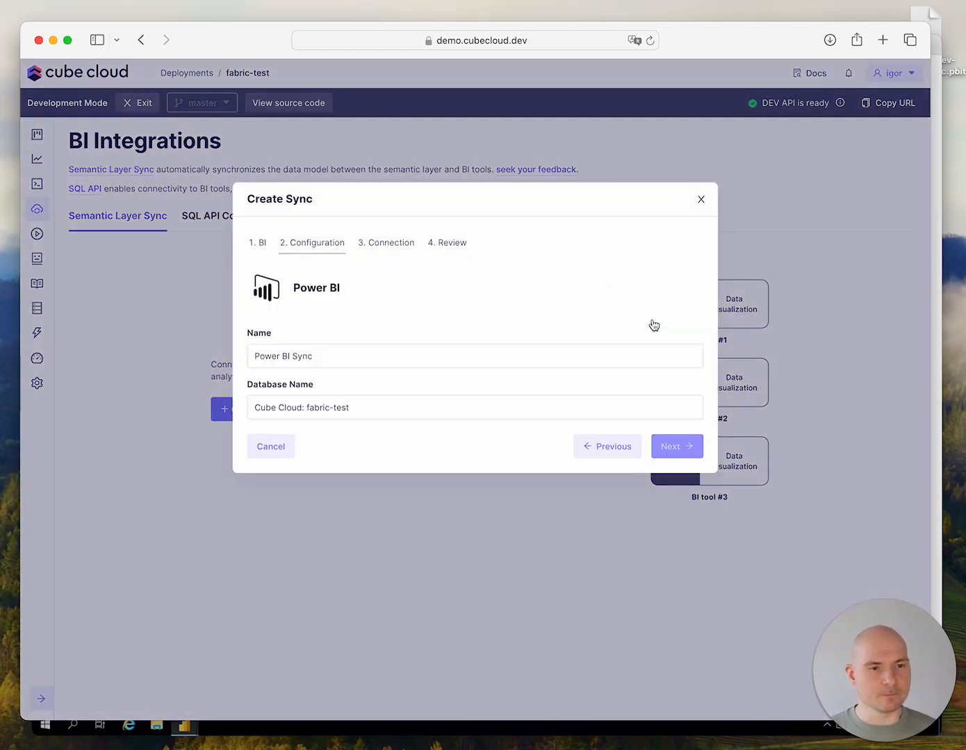
left_click(677, 445)
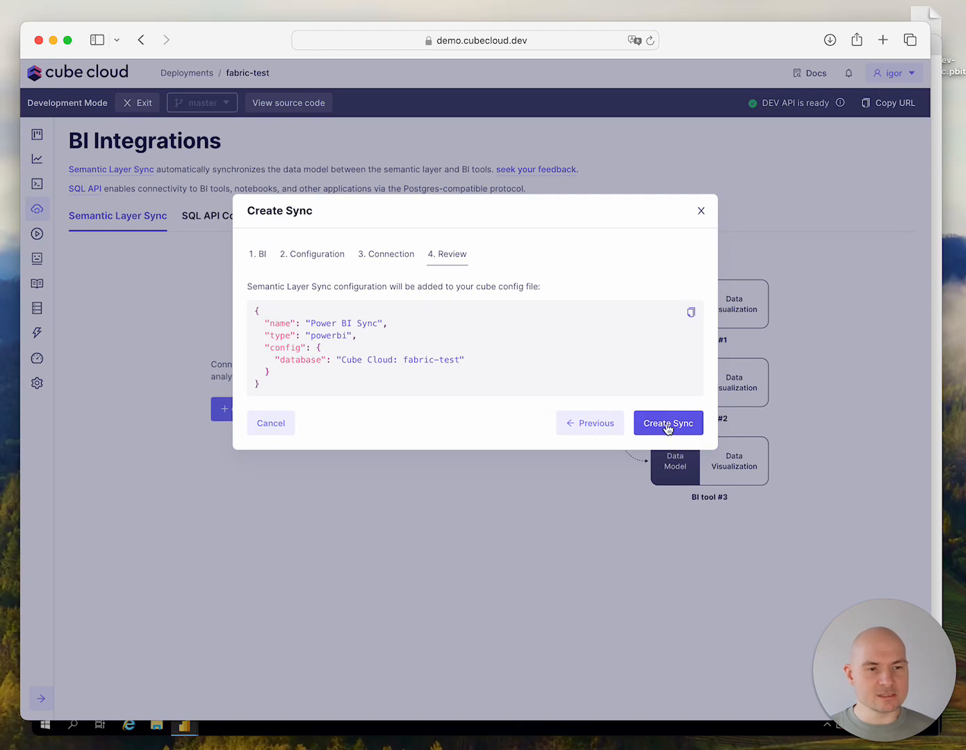
left_click(672, 425)
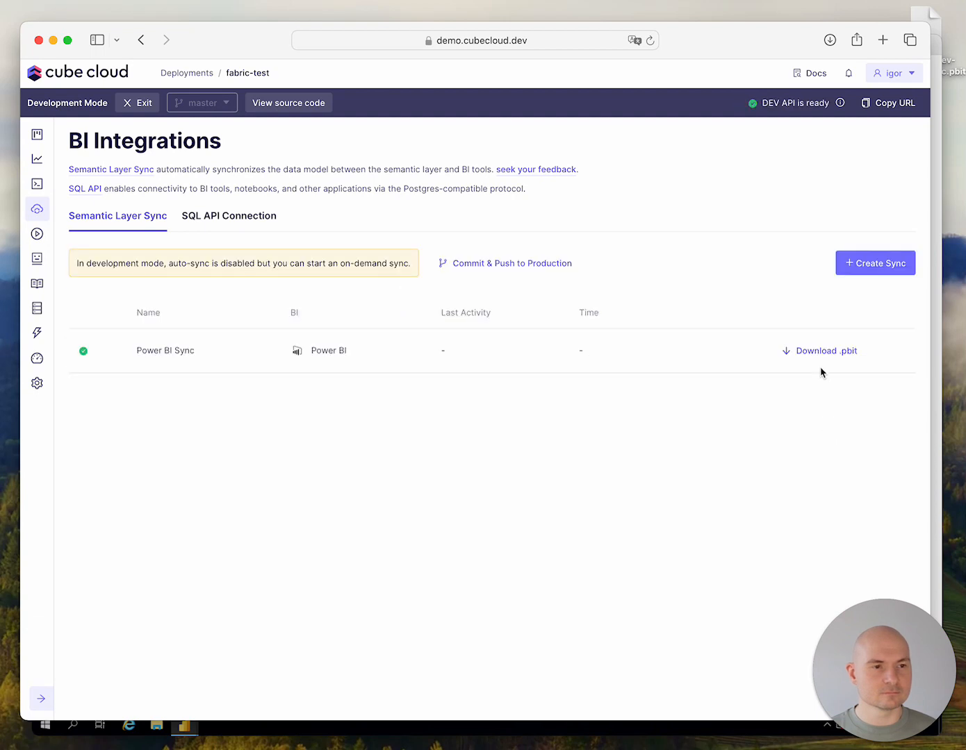
left_click(818, 351)
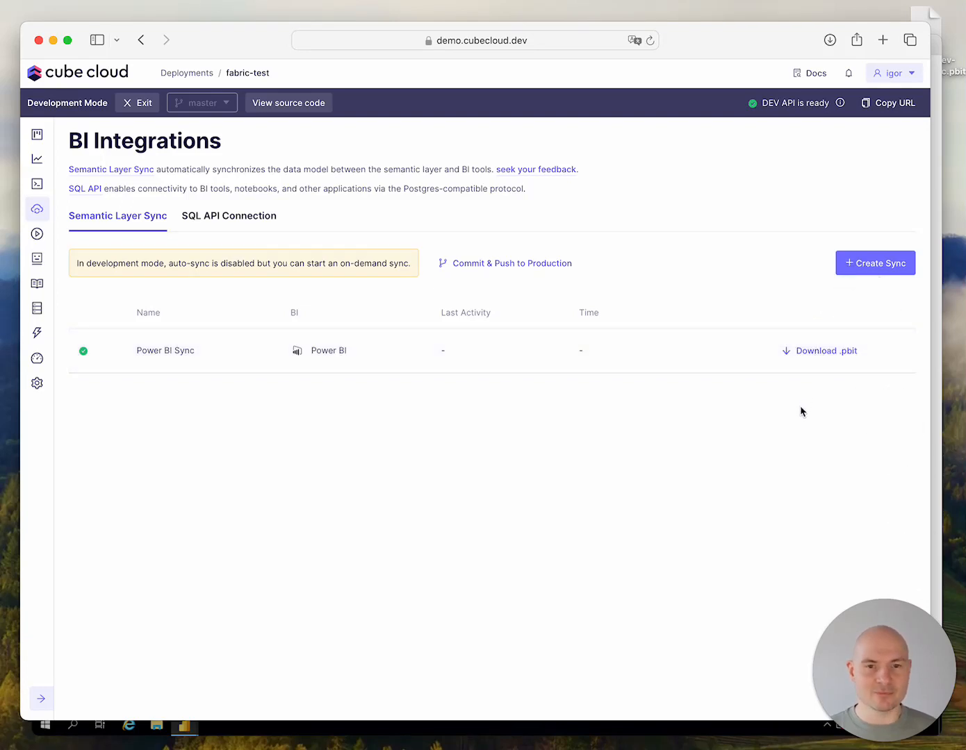
Switch to Power BI Desktop and import the Cube Cloud .pbit template from the Desktop folder
key("super+Tab")
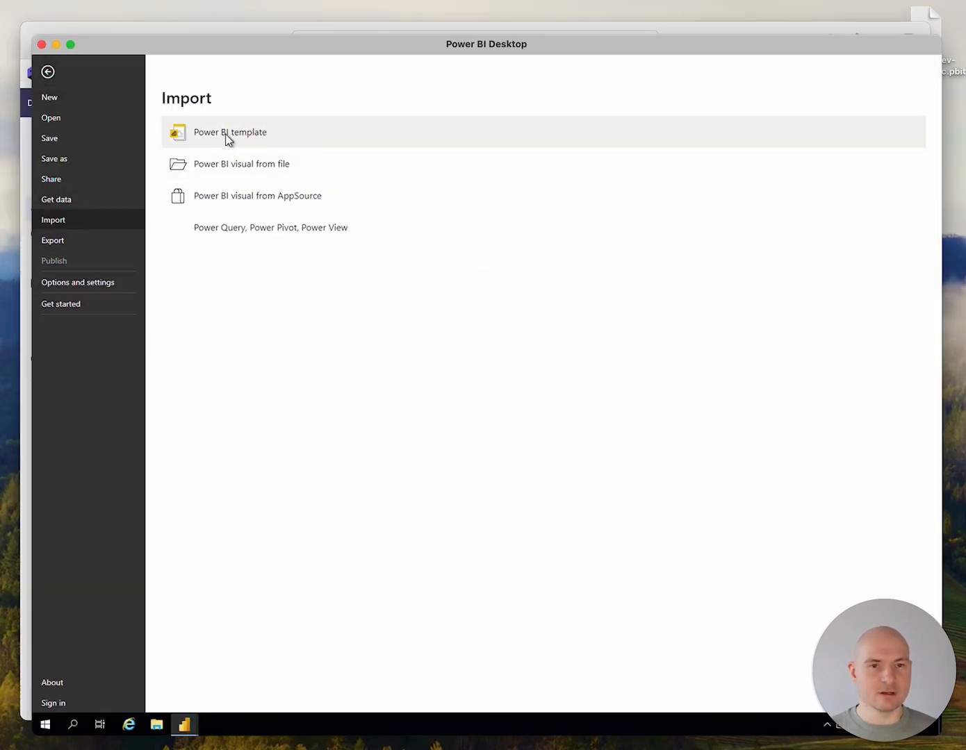
left_click(232, 138)
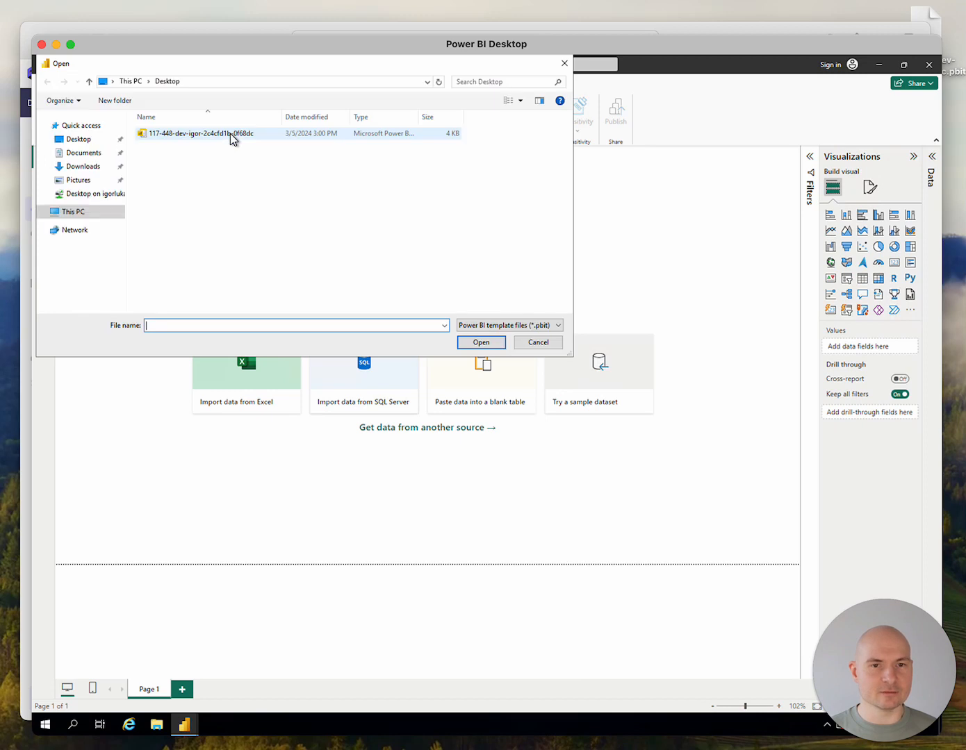
double_click(207, 133)
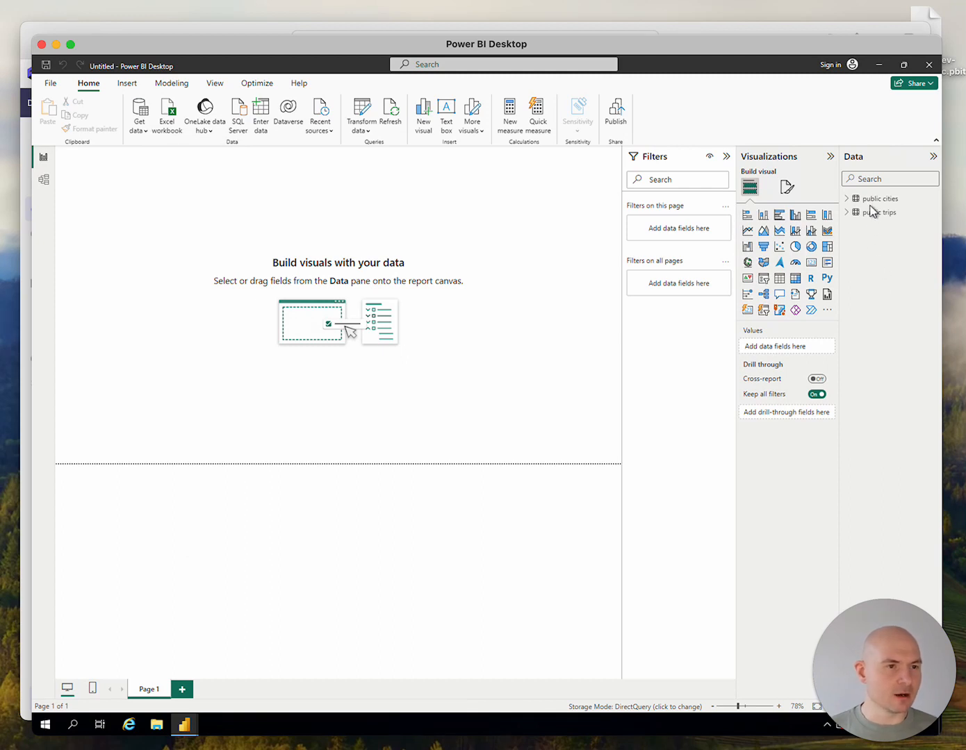
Build a stacked bar chart of min_max_temp_spread by city from public cities and move it slightly in from the page corner
left_click(847, 200)
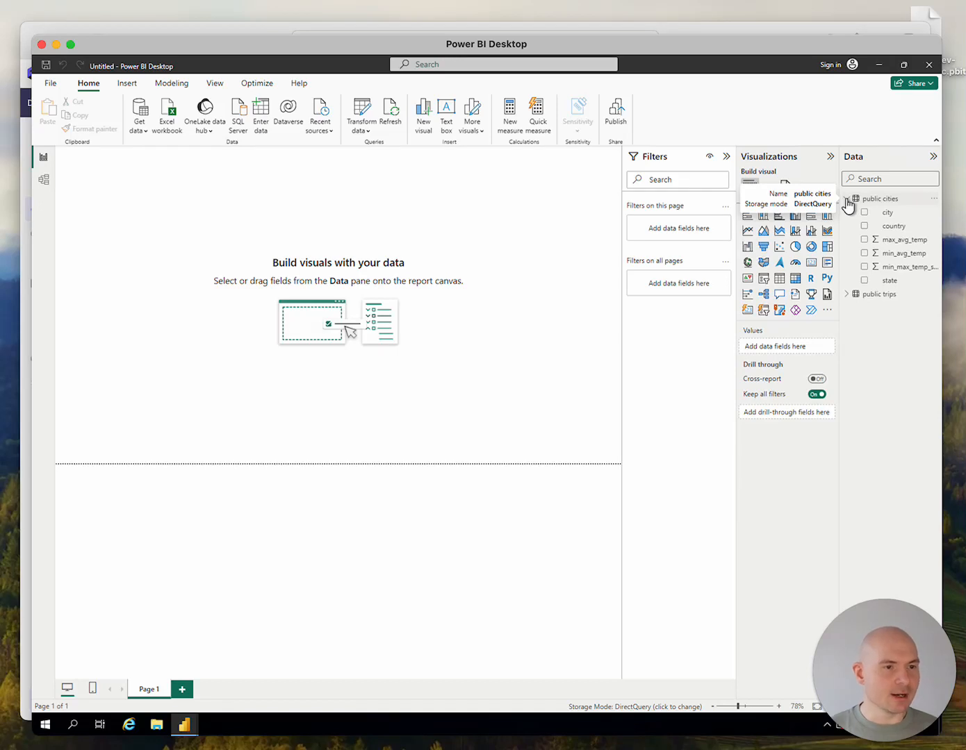
left_click(865, 268)
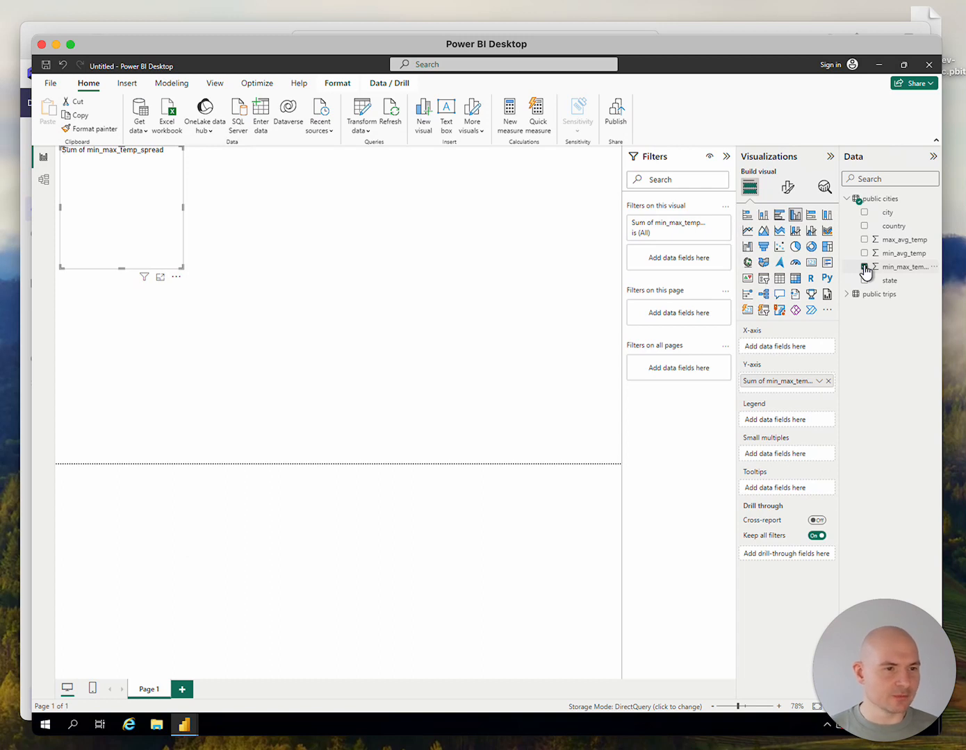
left_click(864, 213)
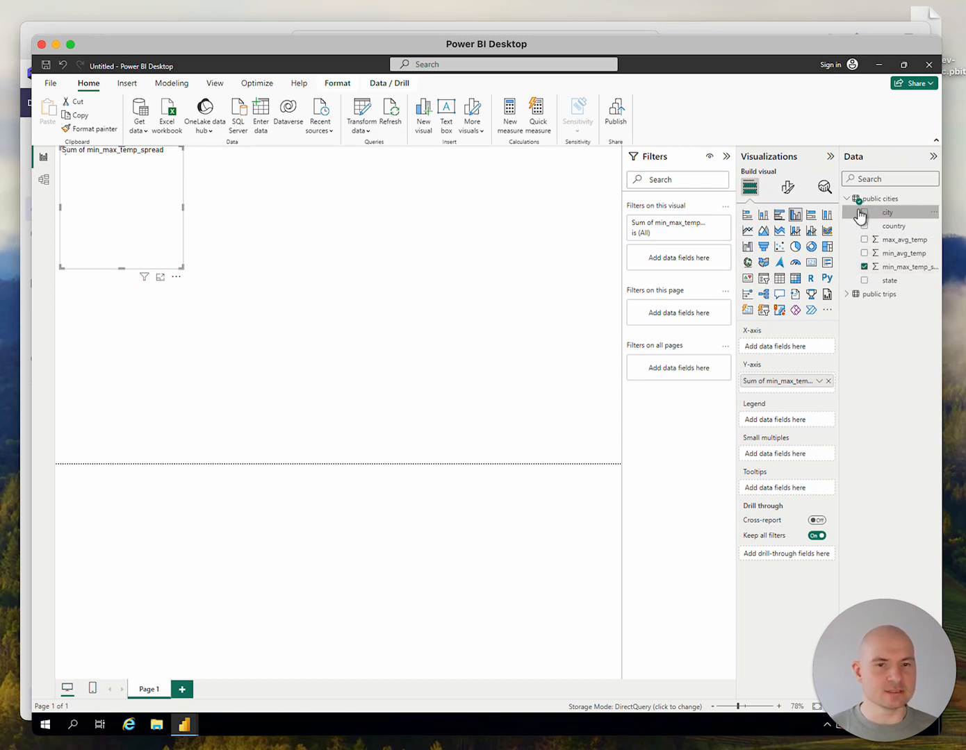
left_click(746, 219)
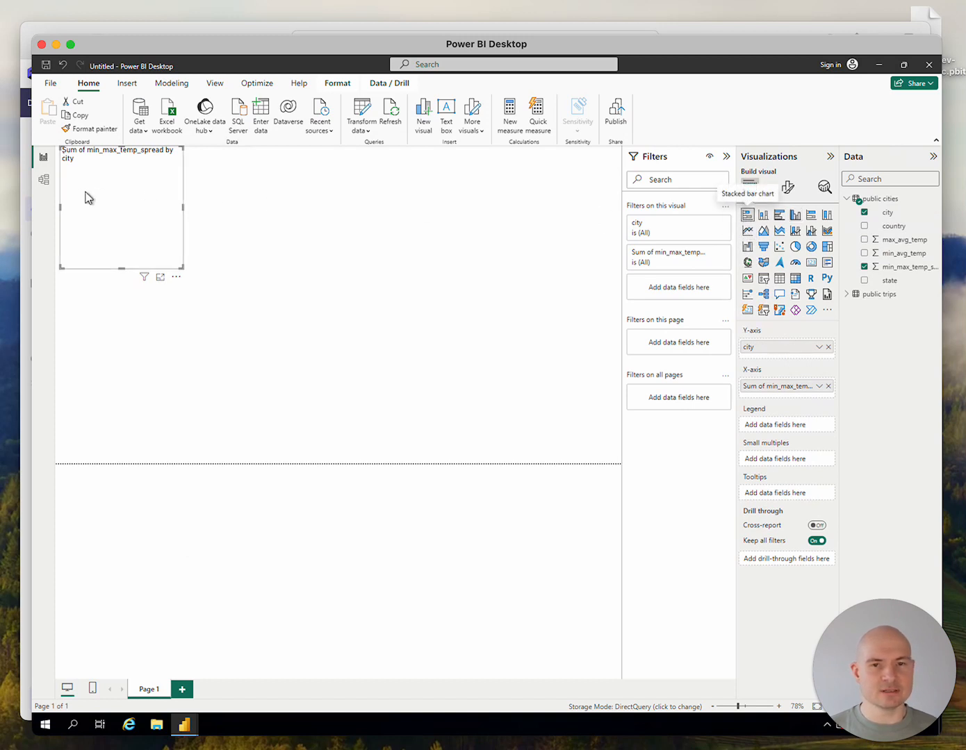
left_click_drag(107, 220, 135, 249)
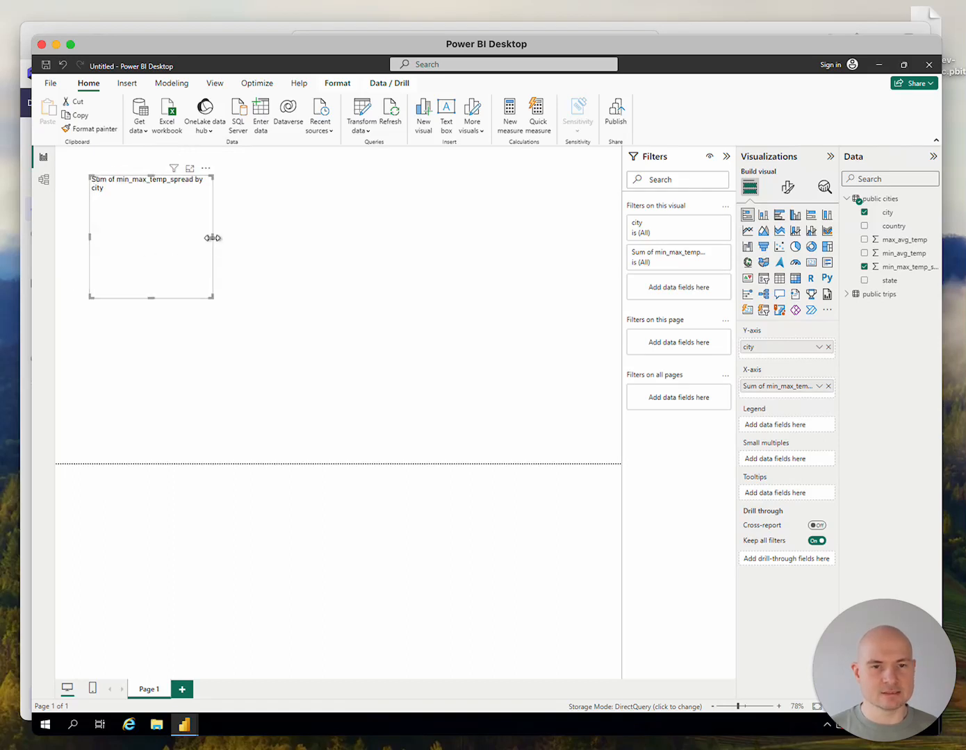
Enlarge the min_max_temp_spread by city chart to about double its width and half again its height, and inspect its longest bars
left_click_drag(212, 239, 297, 247)
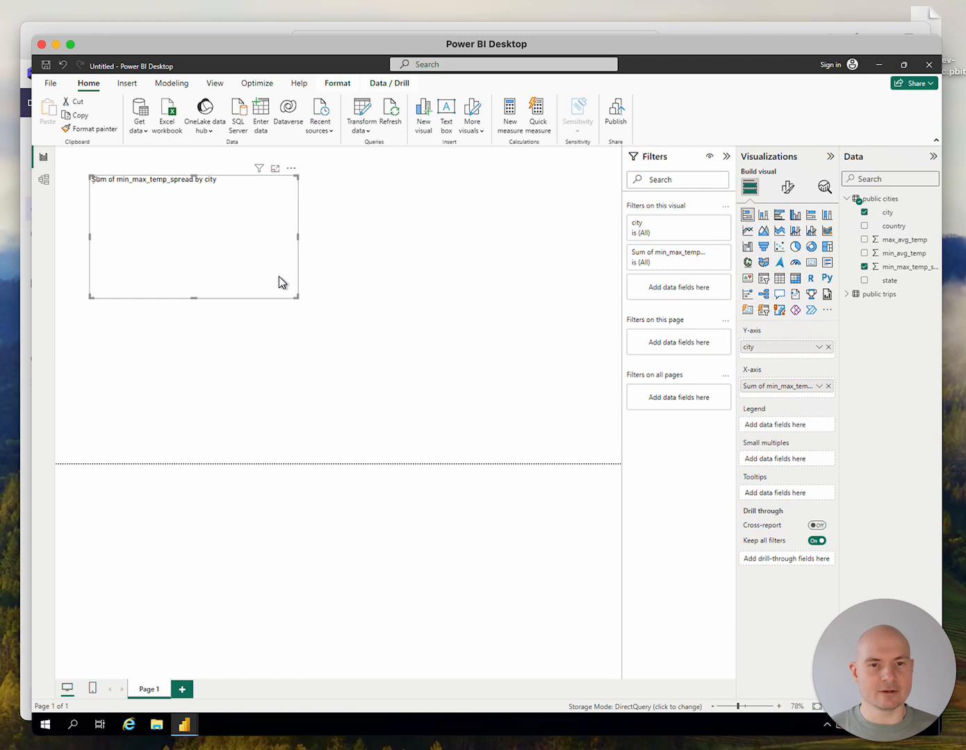
left_click_drag(194, 298, 194, 362)
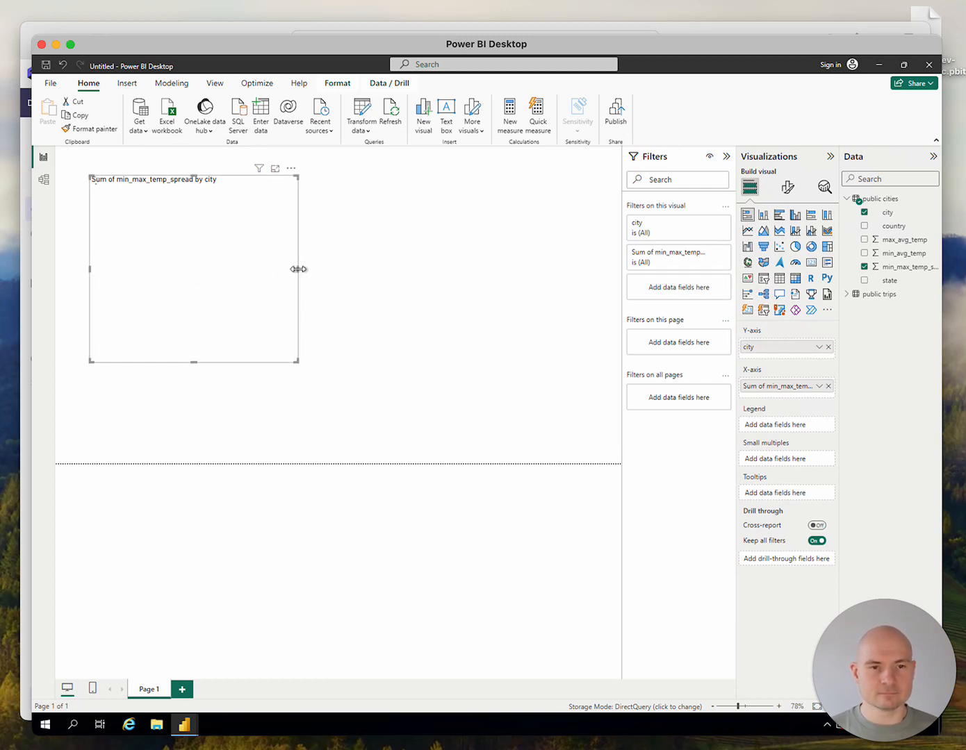
left_click_drag(298, 269, 338, 268)
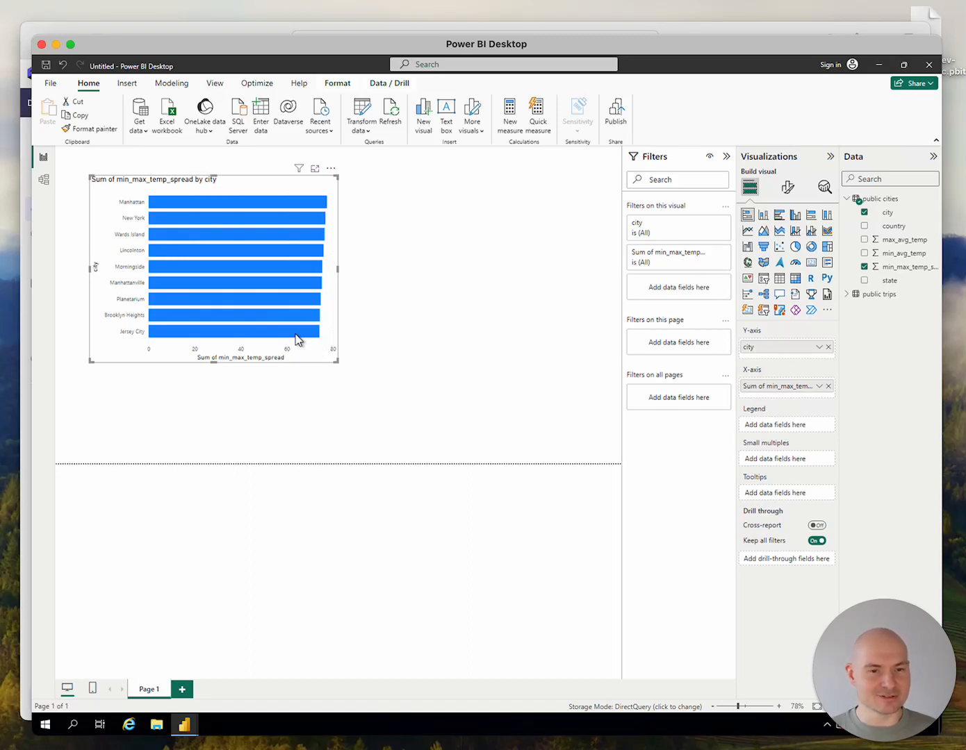
mouse_move(294, 339)
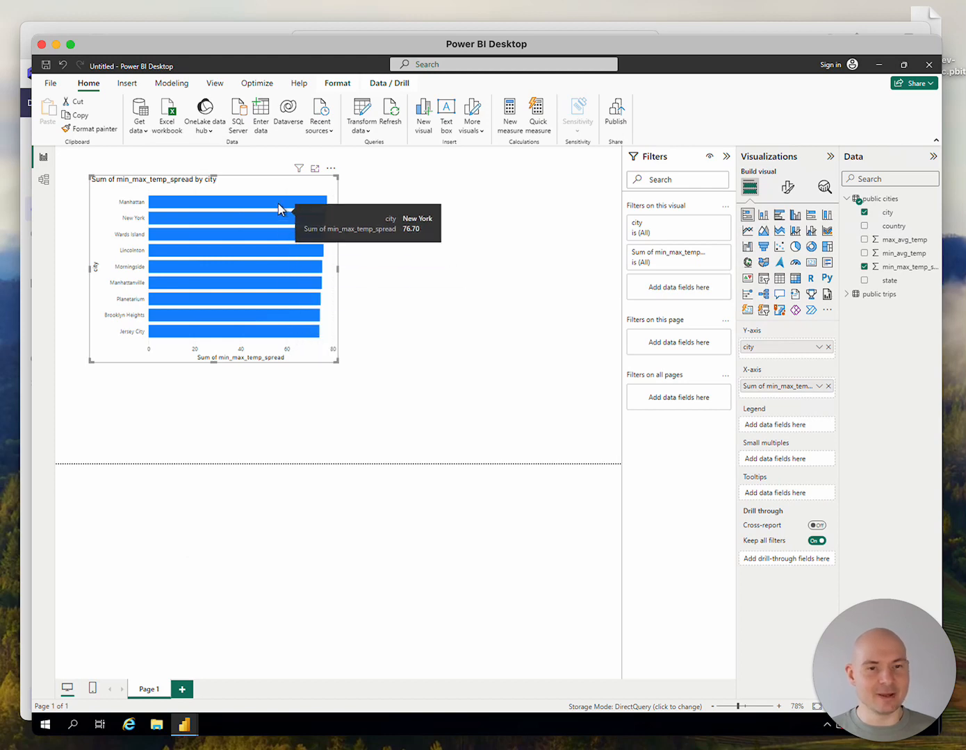
mouse_move(277, 204)
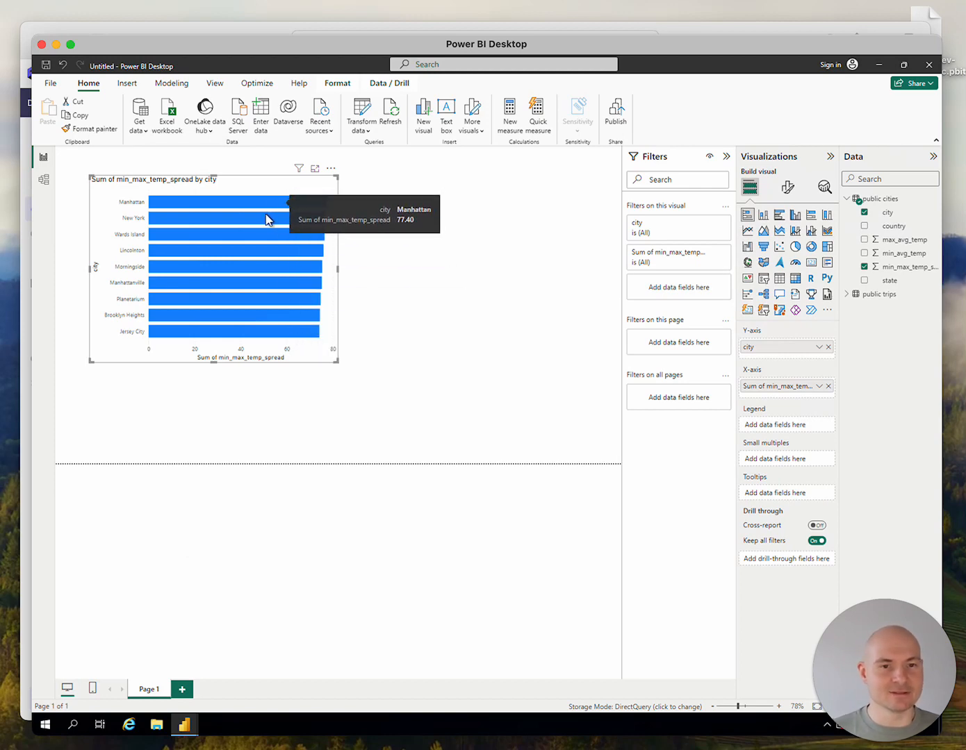
Add a second visual beside the bar chart, matching its height, that plots count from public trips
left_click(410, 284)
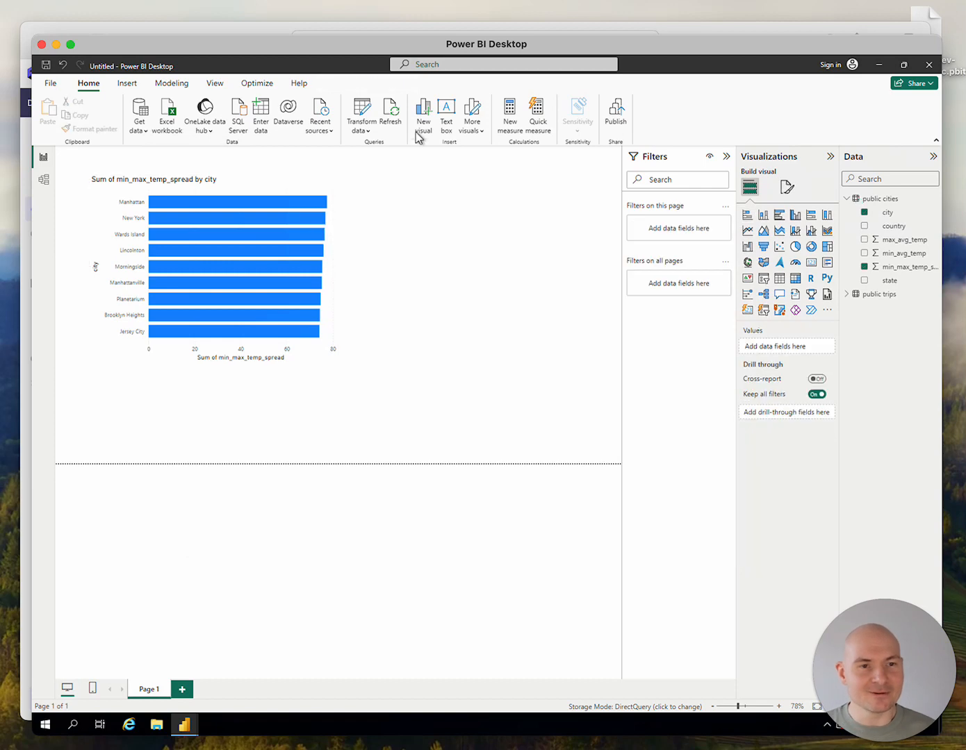
left_click(421, 120)
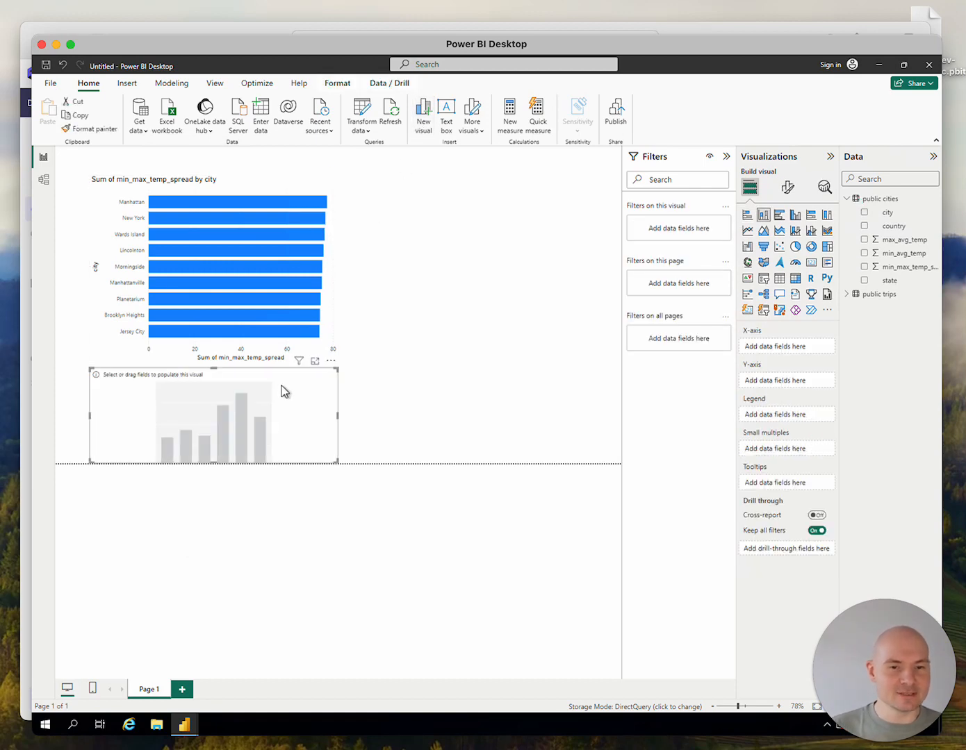
left_click_drag(282, 390, 549, 195)
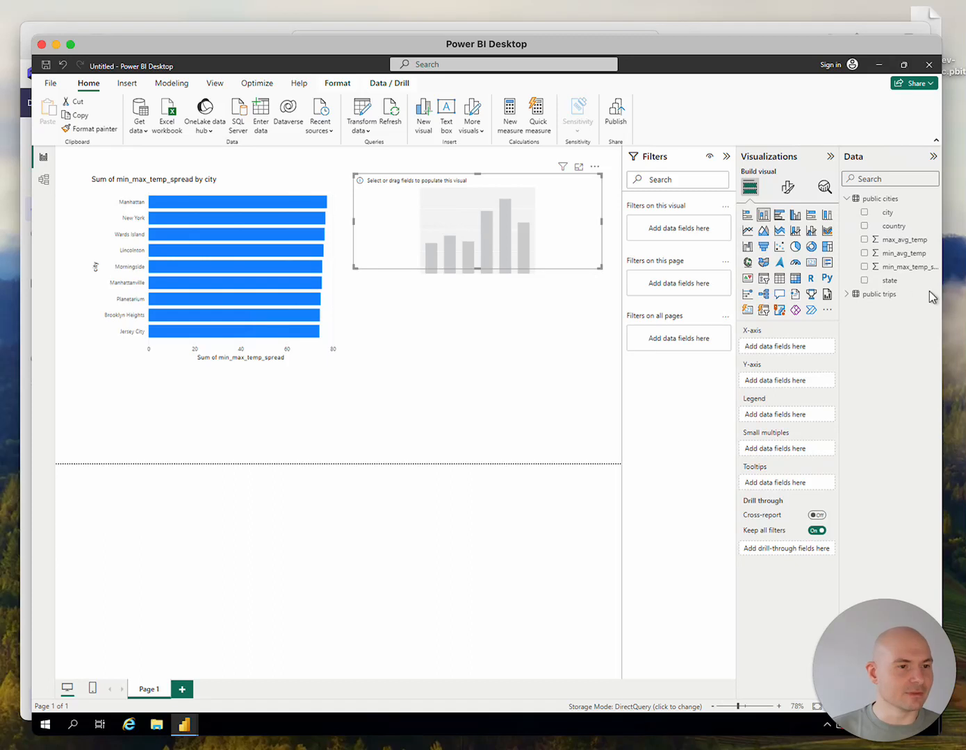
left_click(847, 294)
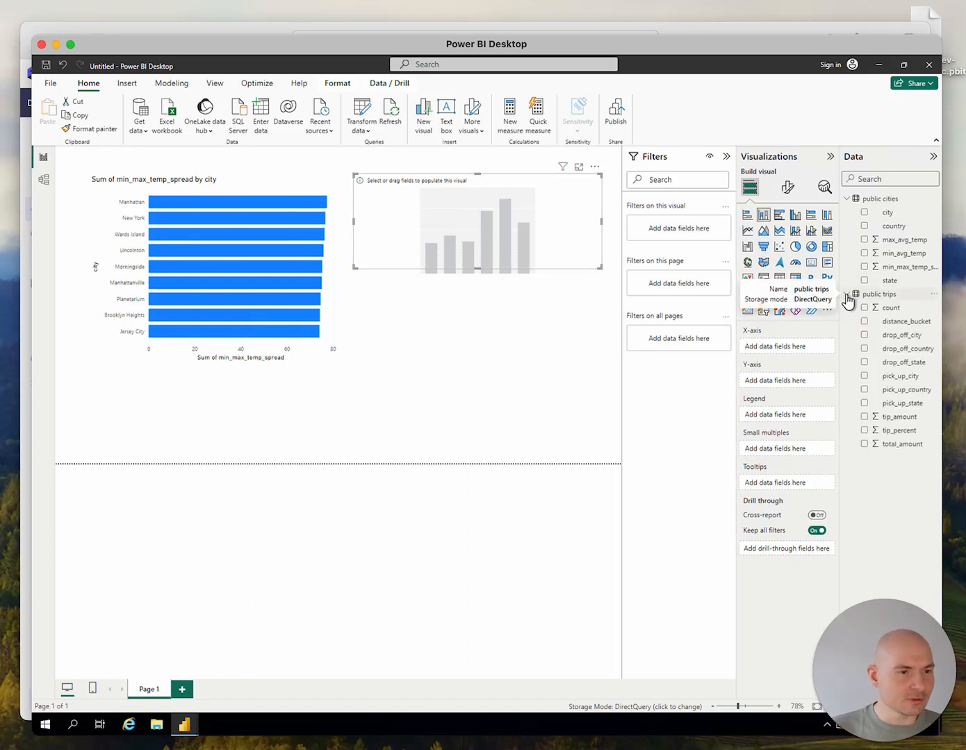
left_click(864, 308)
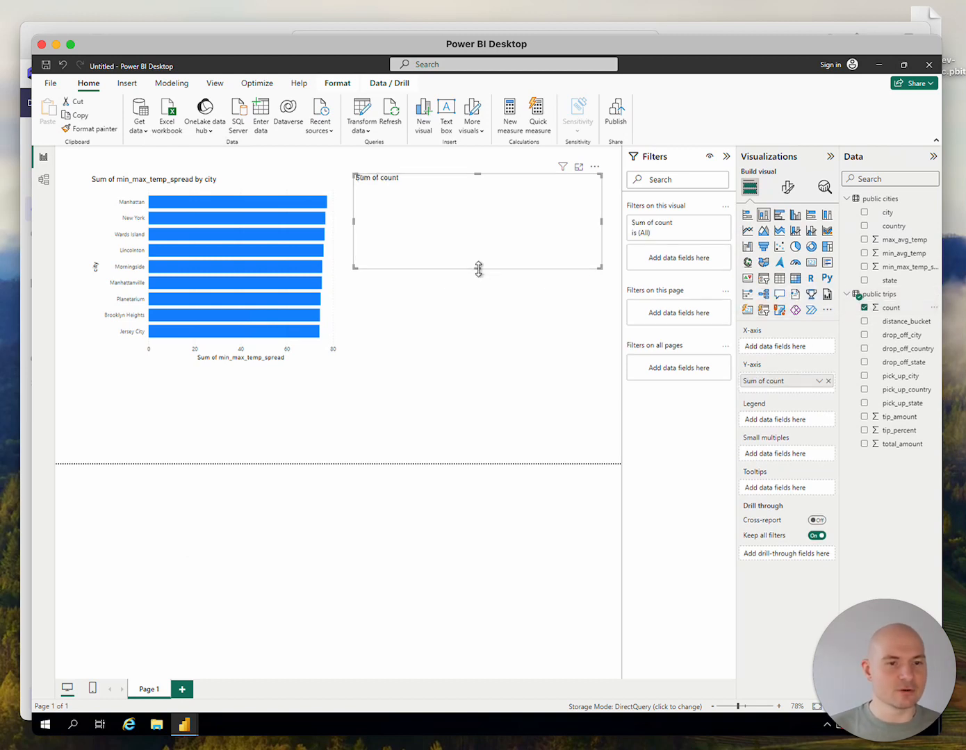
left_click_drag(478, 295, 472, 366)
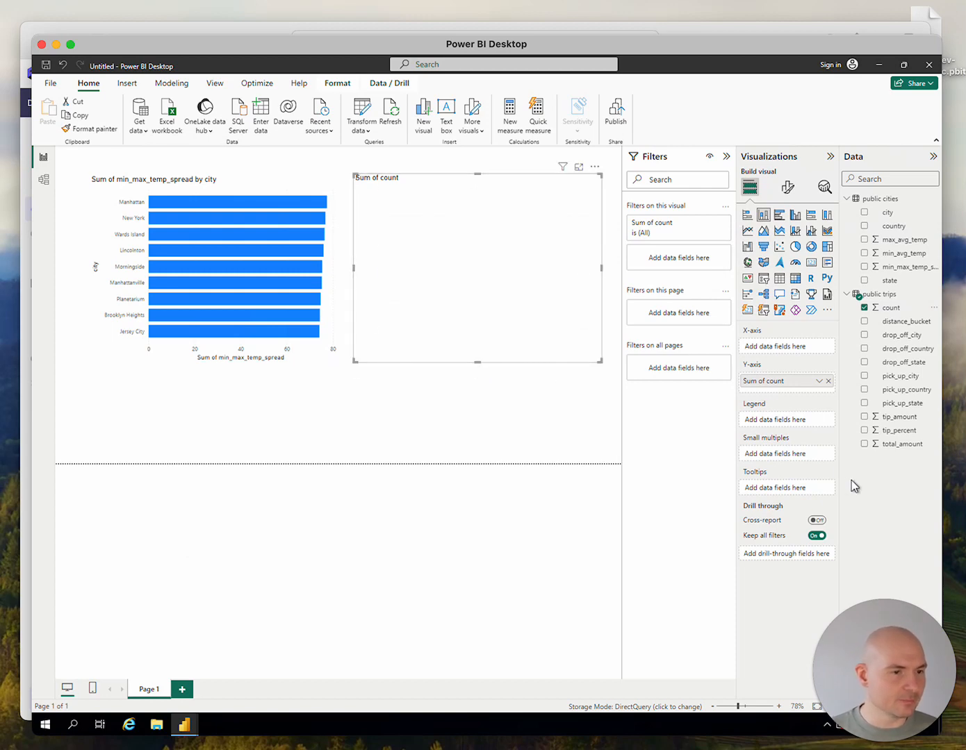
Try breaking the trip count down by pick_up_state, and replace that field with pick_up_city
left_click(865, 403)
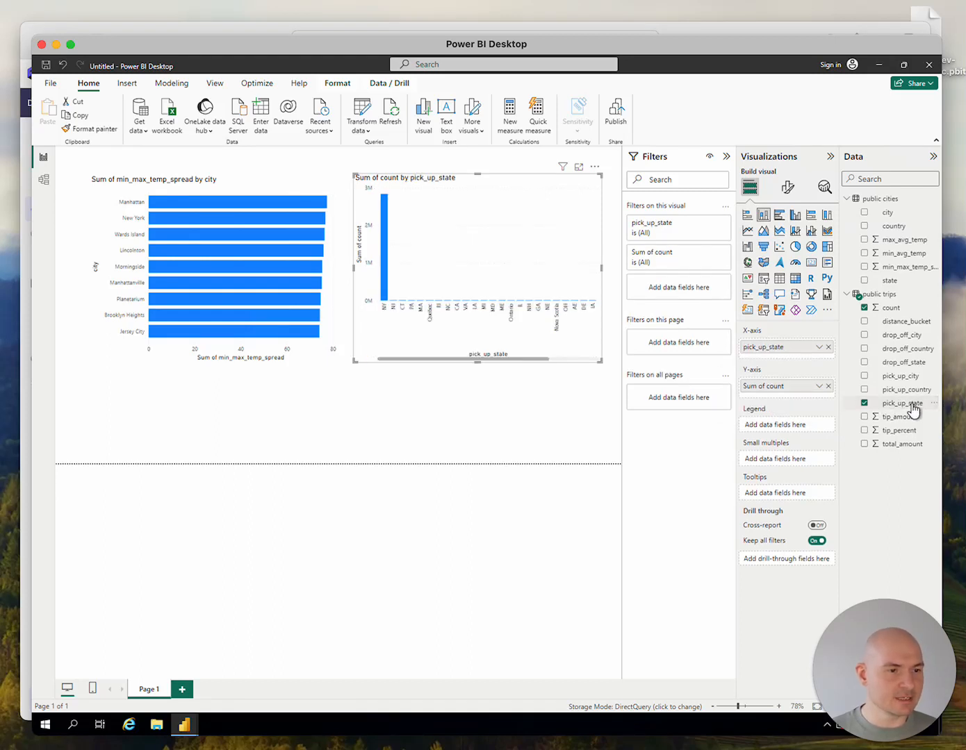
left_click(864, 403)
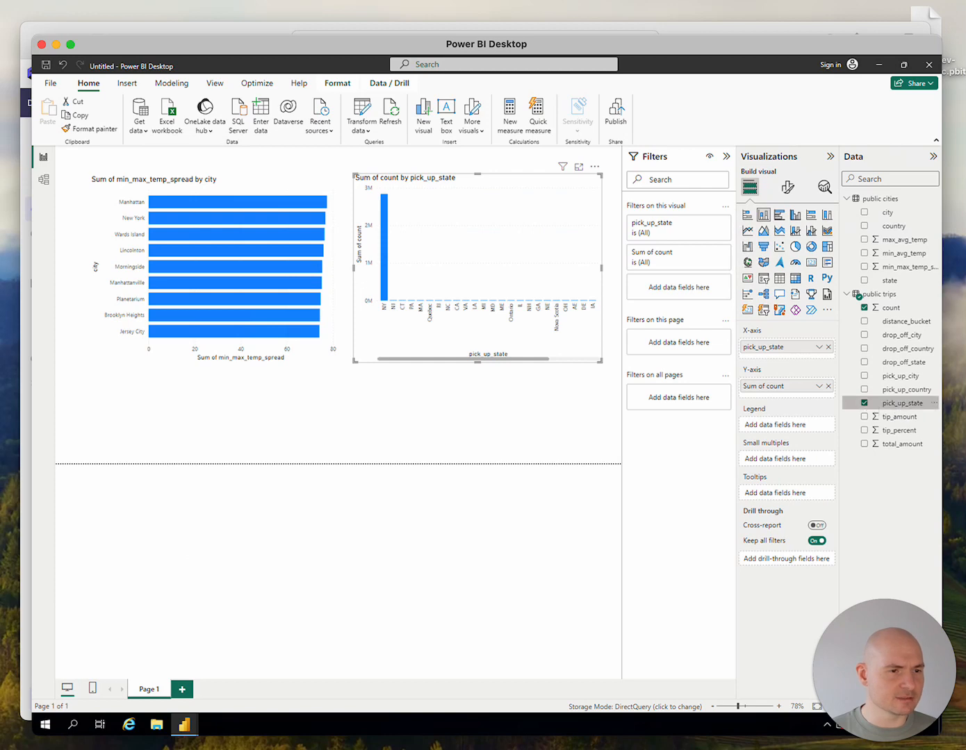
left_click(865, 376)
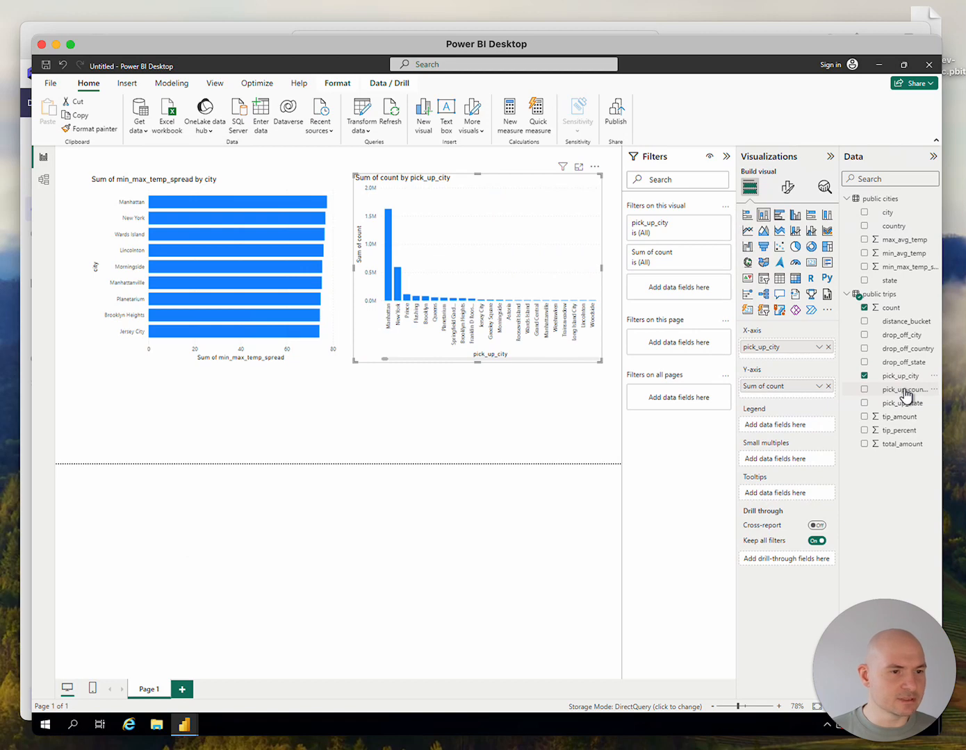
Filter the trip count visual to pick_up_country United States and convert it to a pie chart
left_click_drag(905, 394, 695, 286)
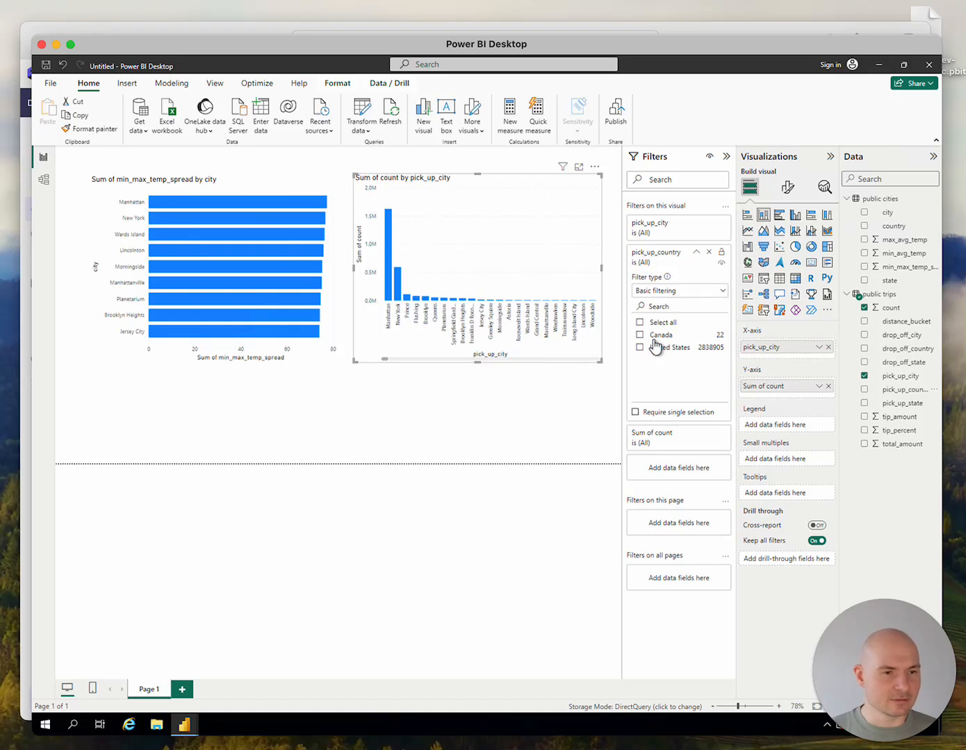
left_click(640, 349)
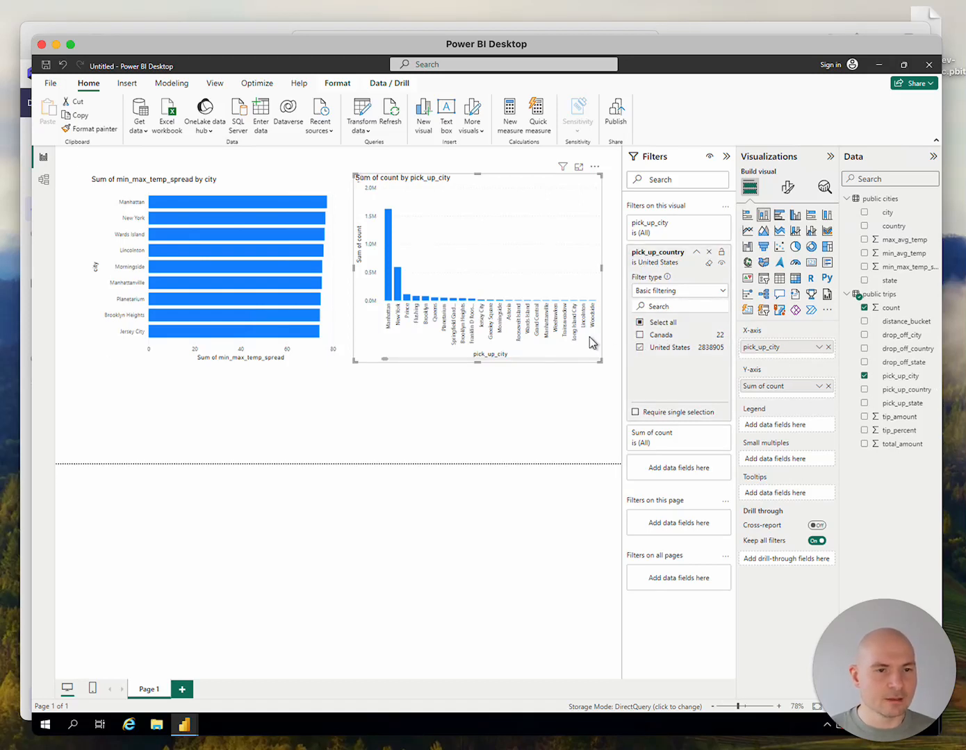
right_click(795, 248)
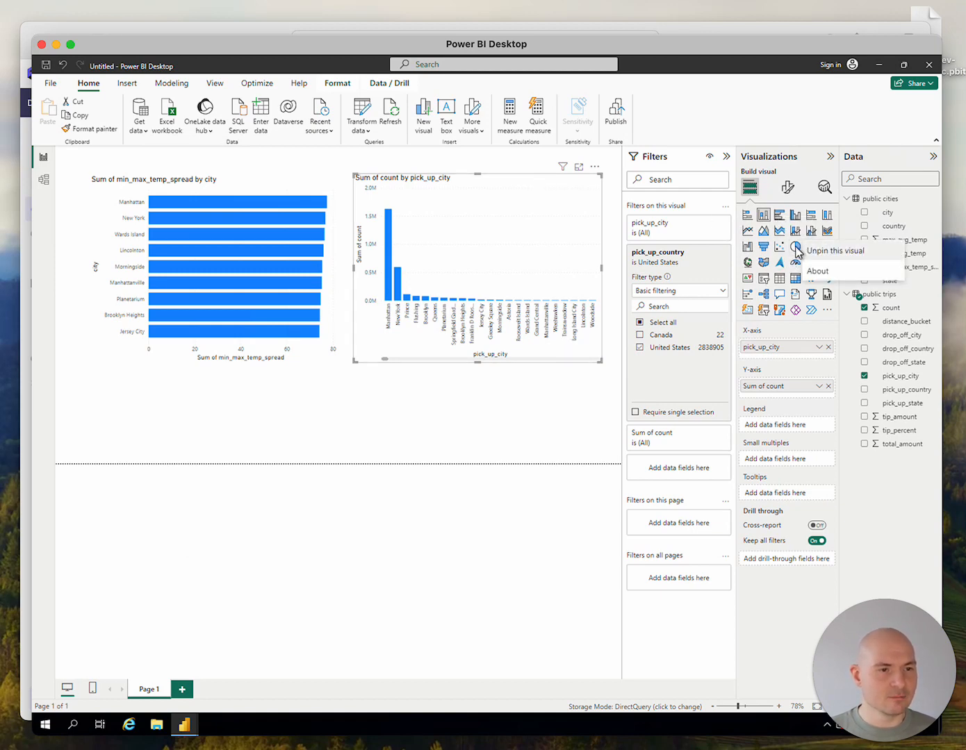
left_click(795, 248)
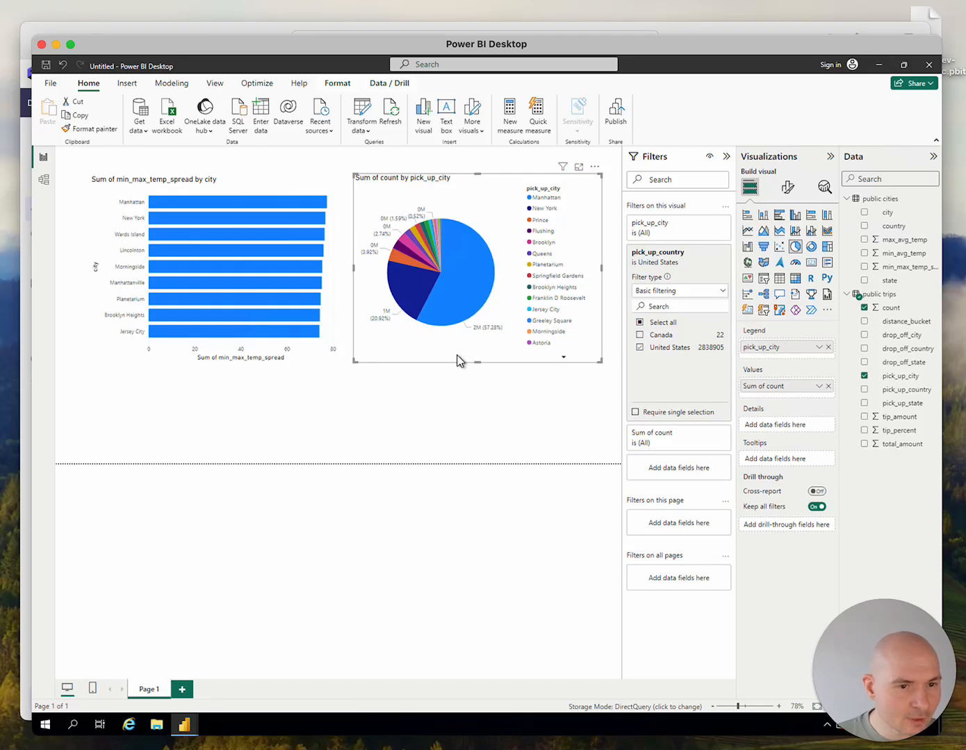
Highlight the Manhattan slice of the pie chart, inspect its details, and clear the highlight
left_click(467, 294)
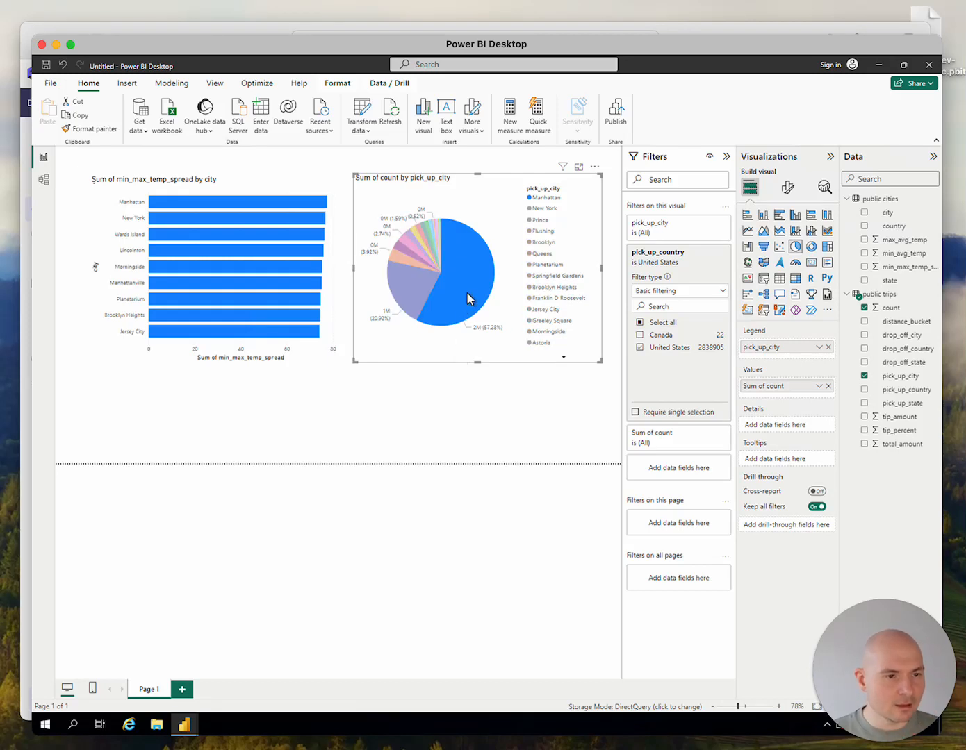
mouse_move(466, 264)
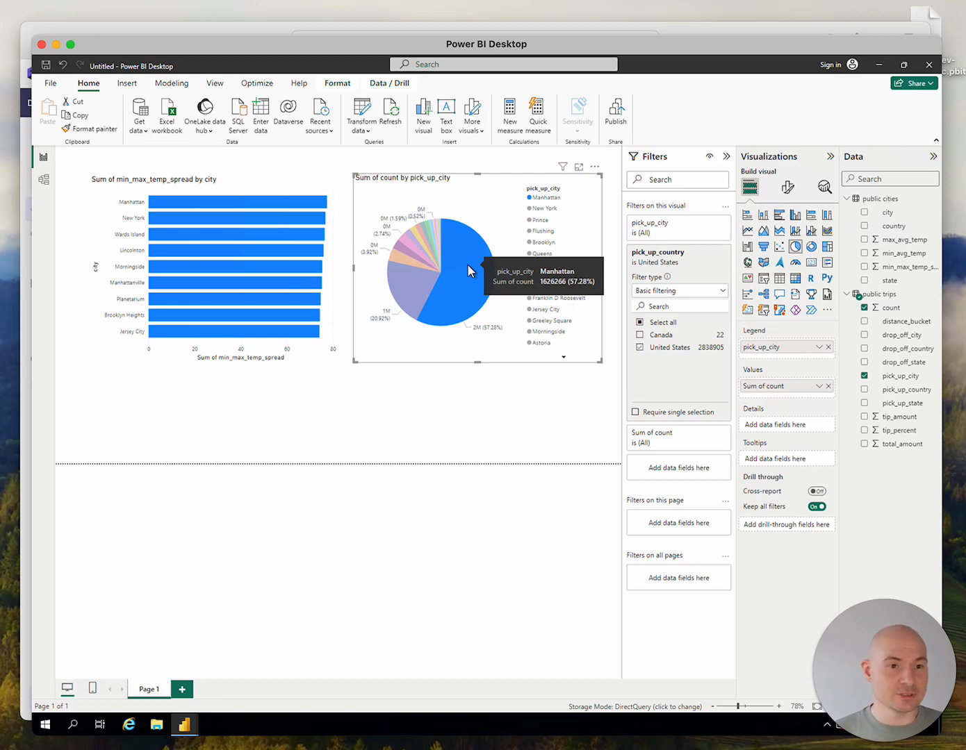
mouse_move(414, 296)
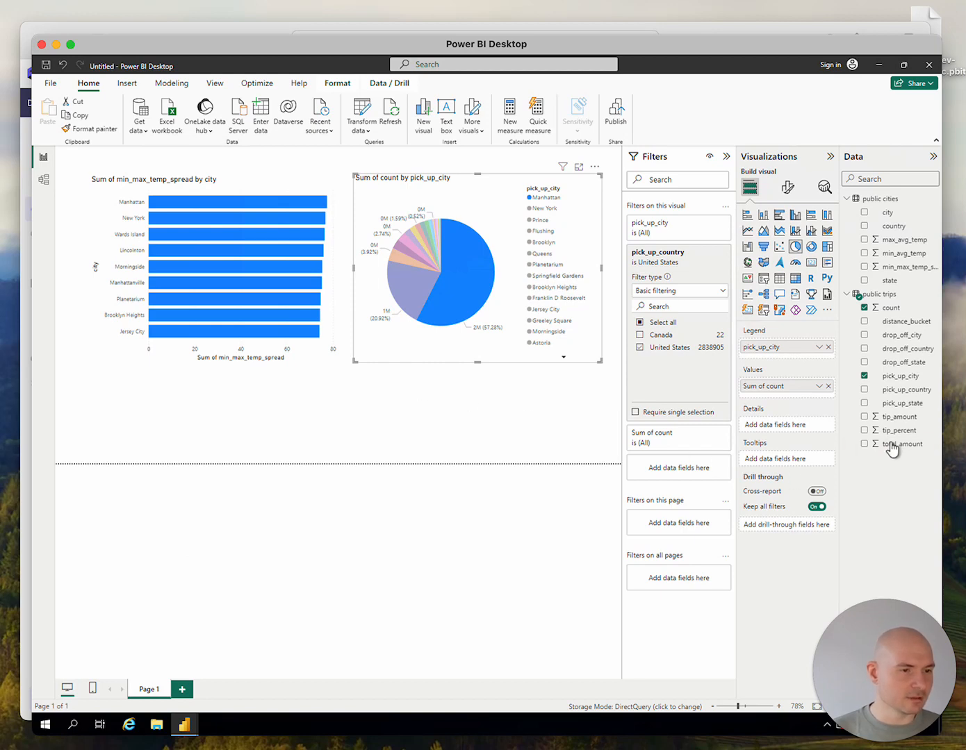
left_click(492, 347)
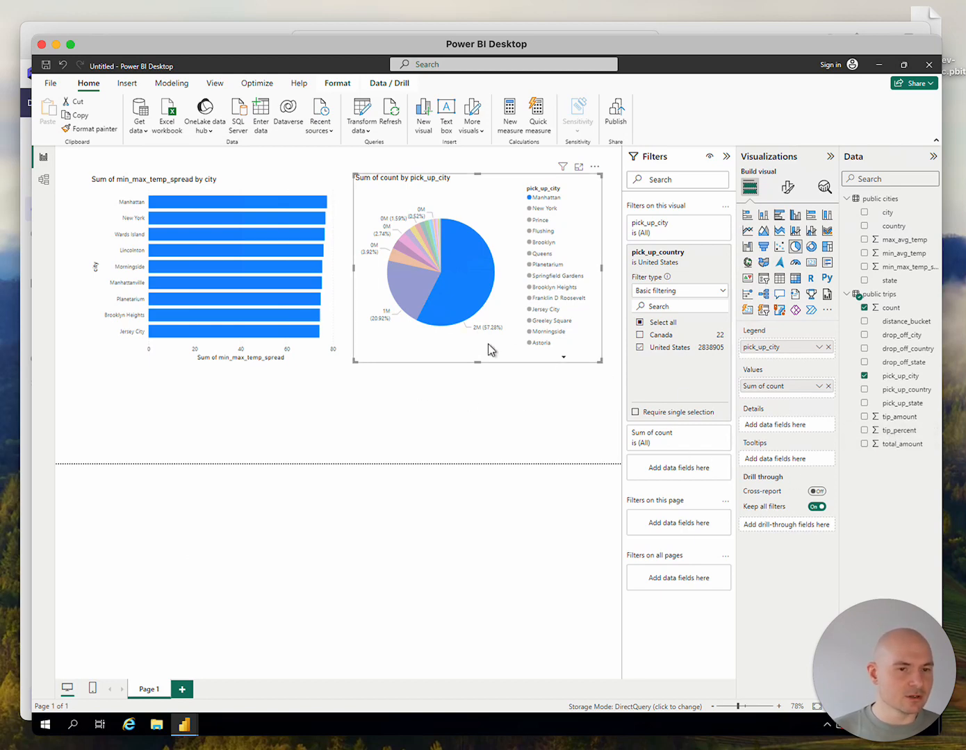
Replace count with tip_percent as the pick_up_city visual's value and convert the pie to a stacked bar chart
left_click(865, 308)
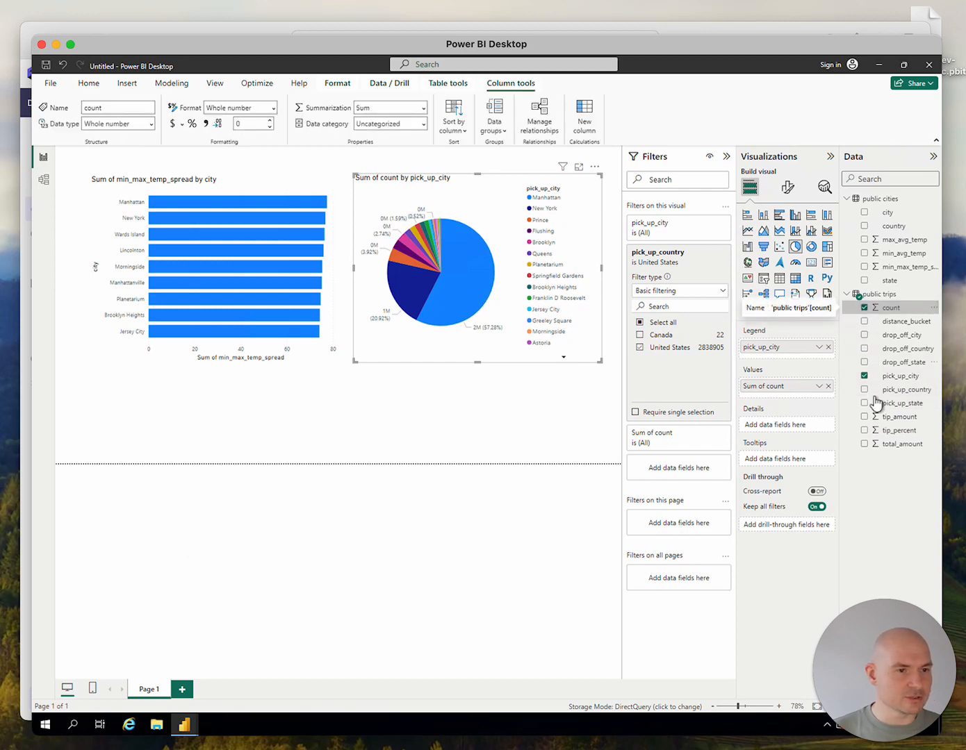
left_click(865, 431)
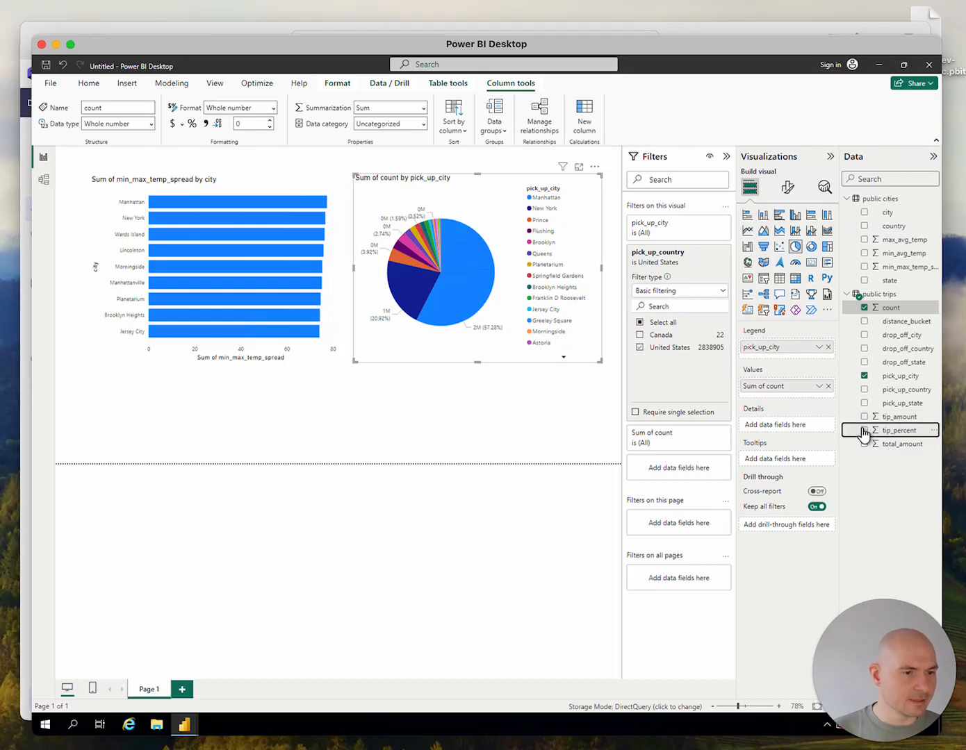
left_click(865, 308)
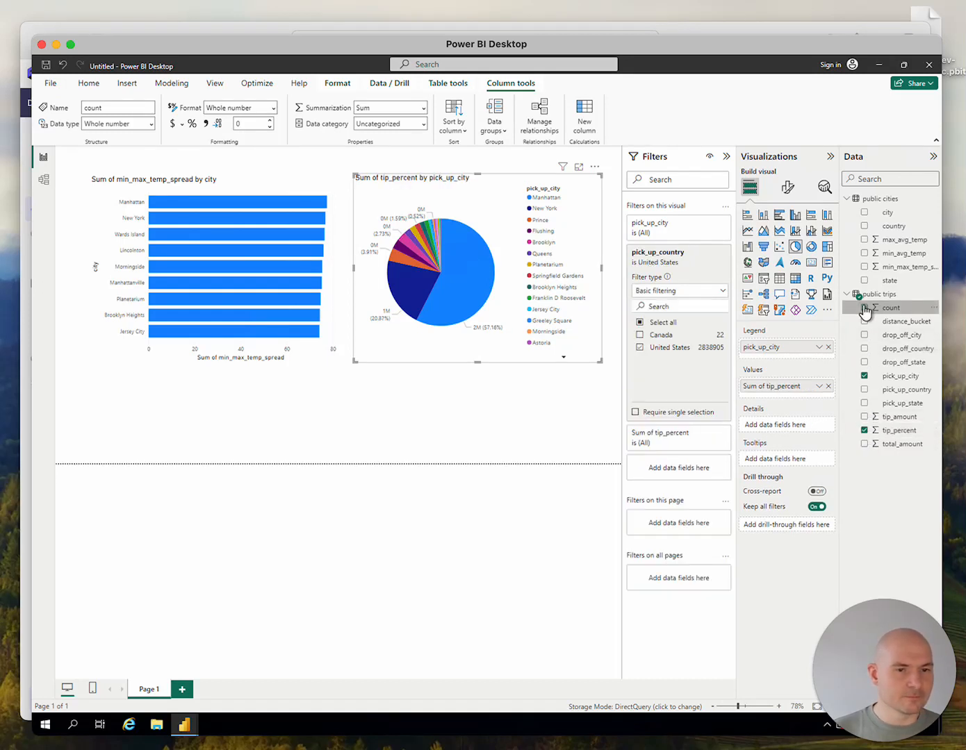
left_click(746, 215)
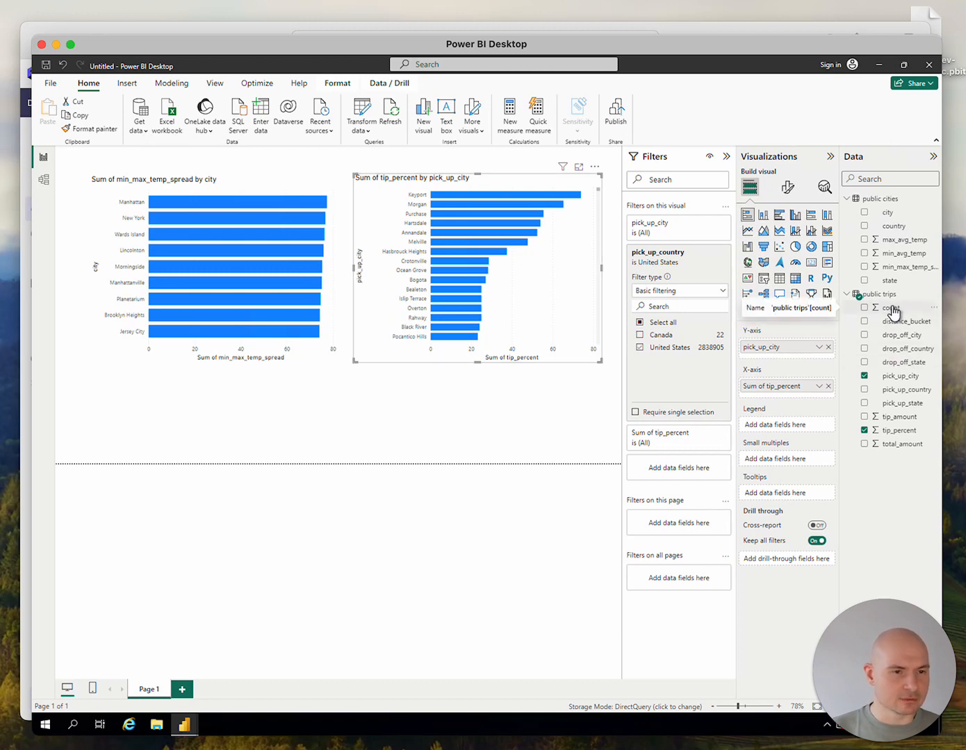
Filter the tip_percent chart by count from public trips, keeping only items where it is greater than 100
left_click_drag(893, 312, 672, 394)
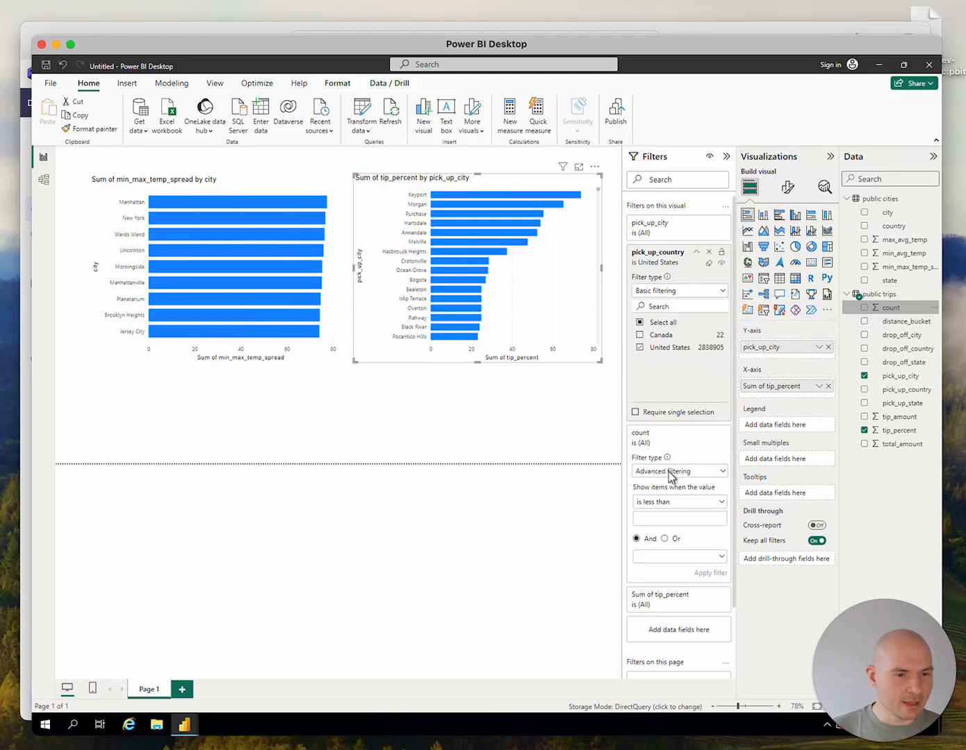
left_click(678, 510)
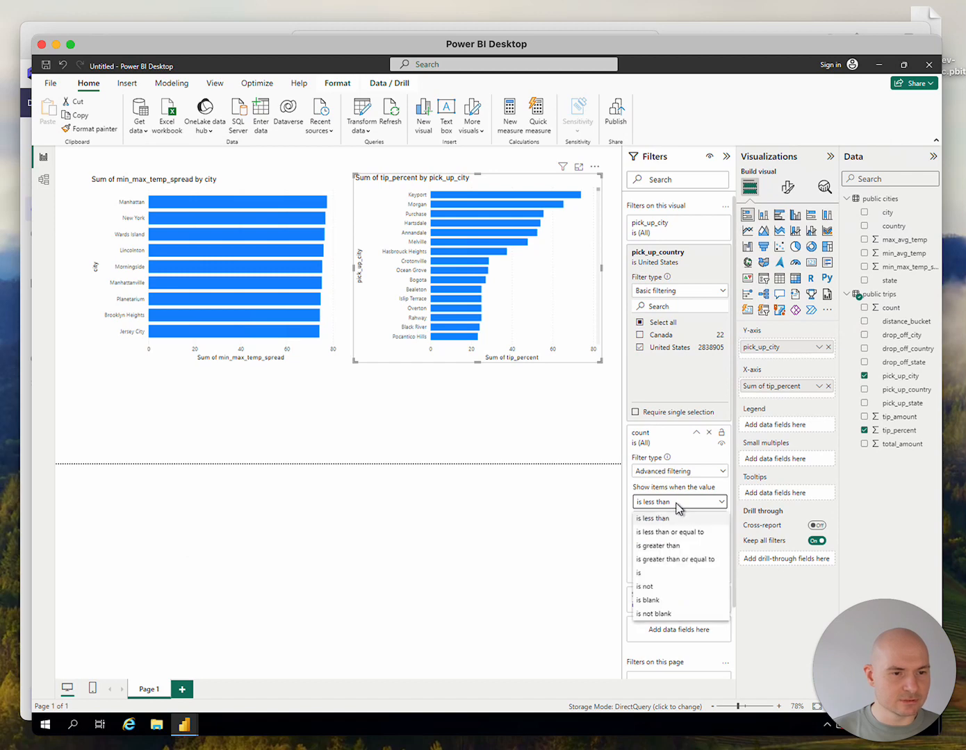
left_click(671, 546)
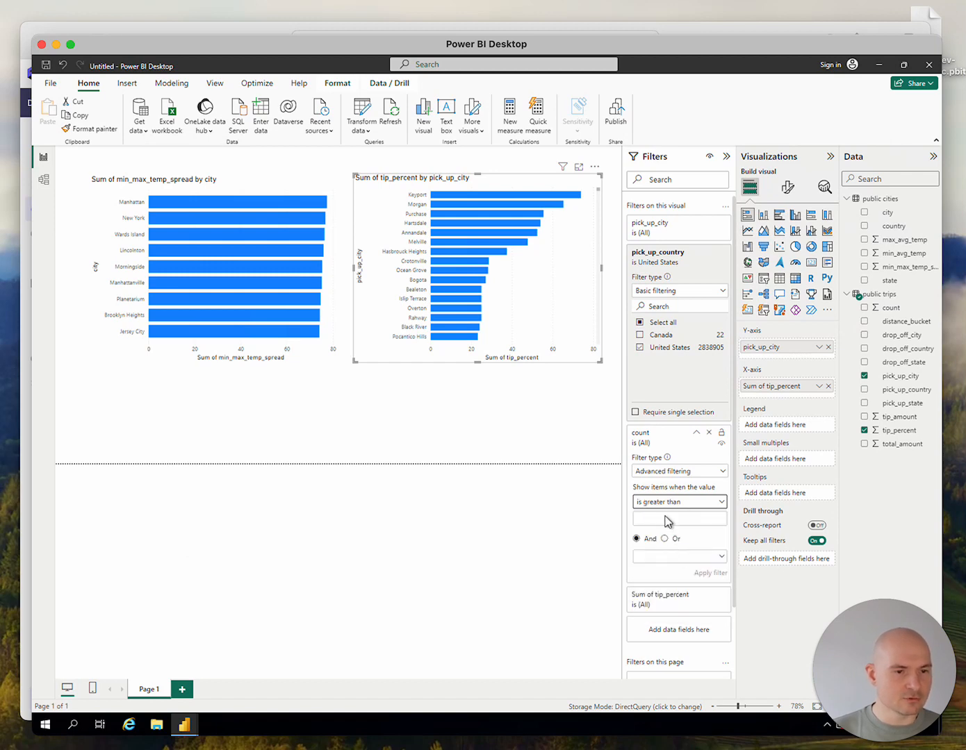
left_click(663, 520)
type("100")
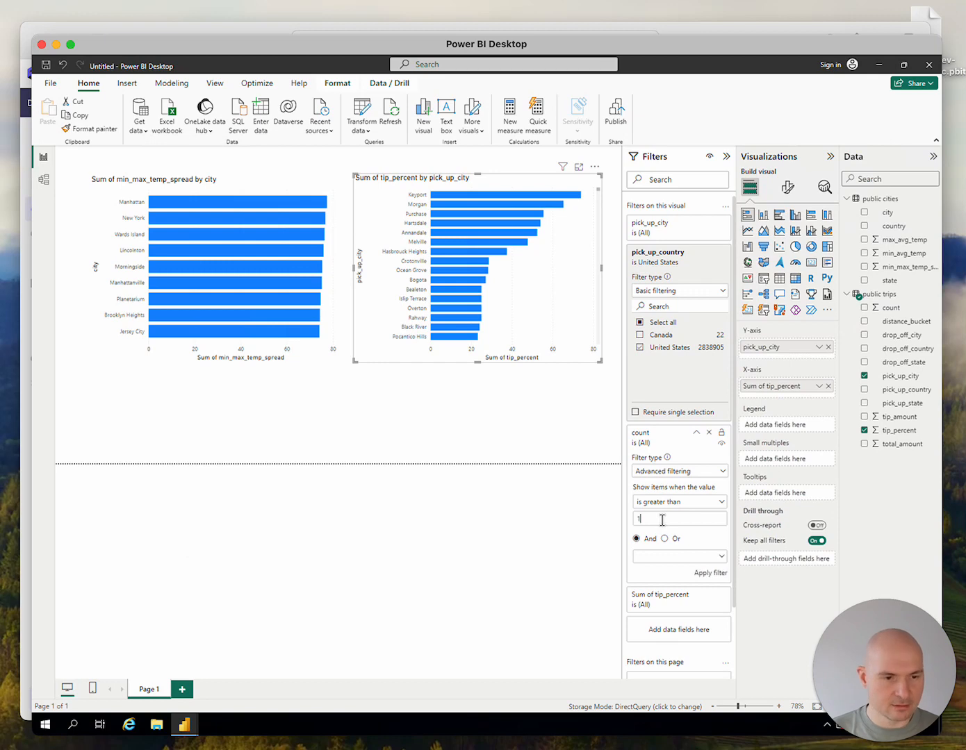
left_click(711, 574)
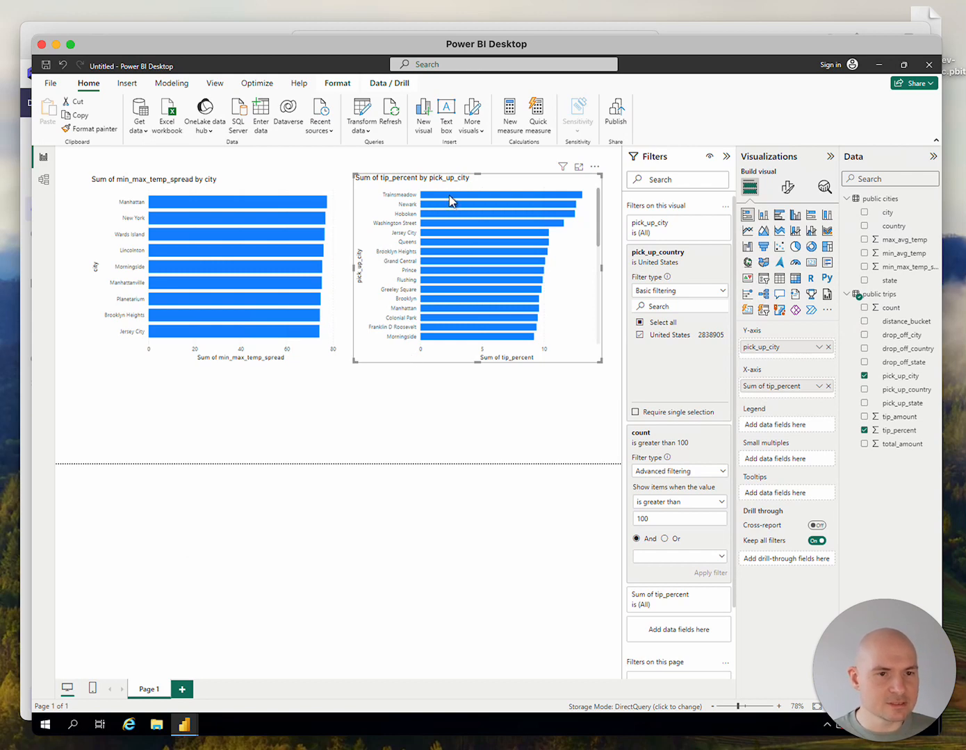
Examine the filtered tip_percent chart from the highest to the lowest pick-up cities
mouse_move(449, 202)
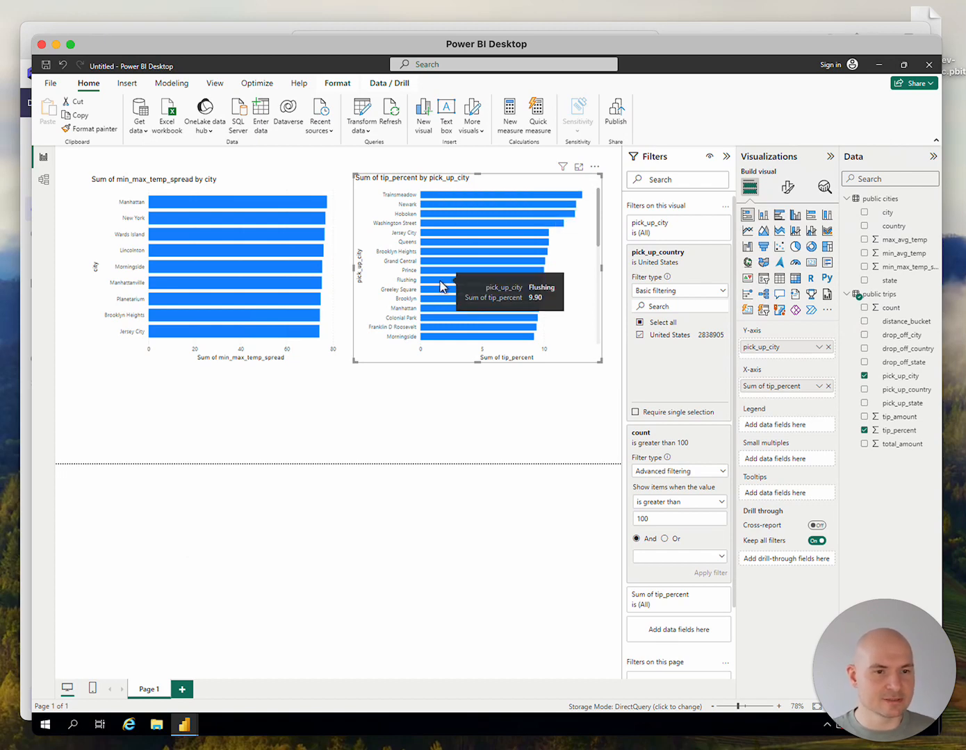
scroll(442, 286, "down", 5)
scroll(443, 286, "down", 2)
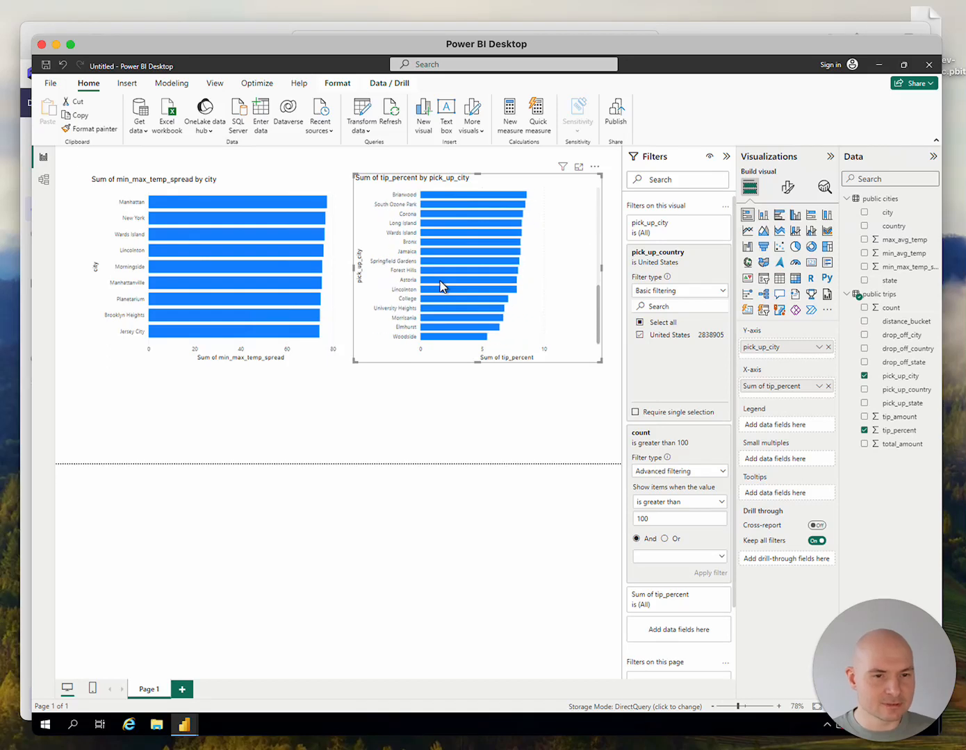
mouse_move(444, 339)
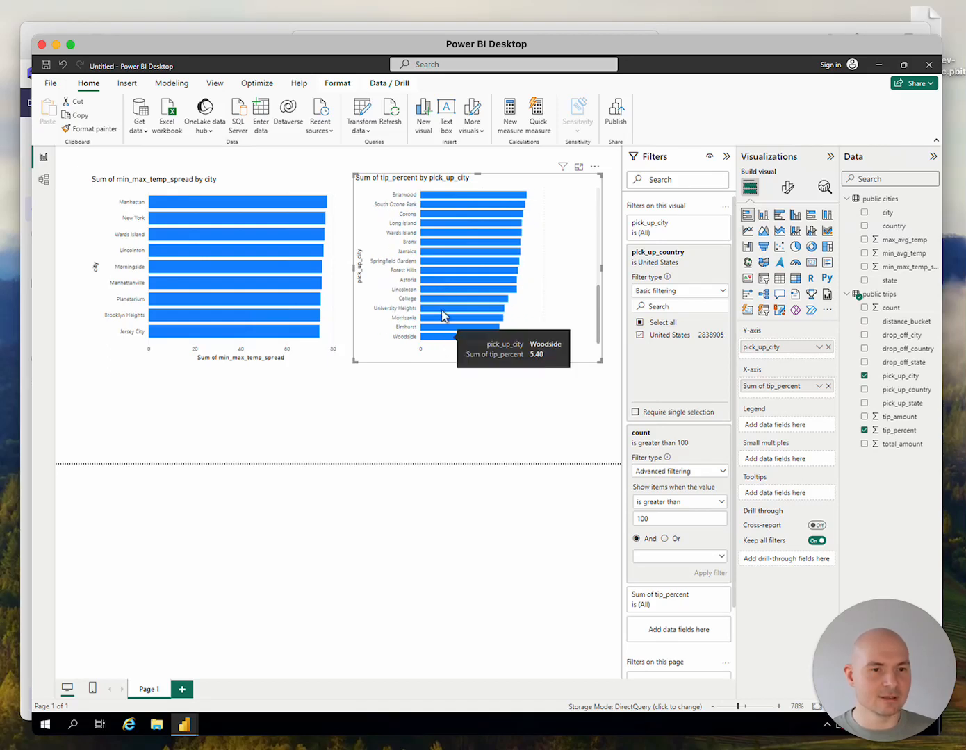
scroll(443, 278, "up", 8)
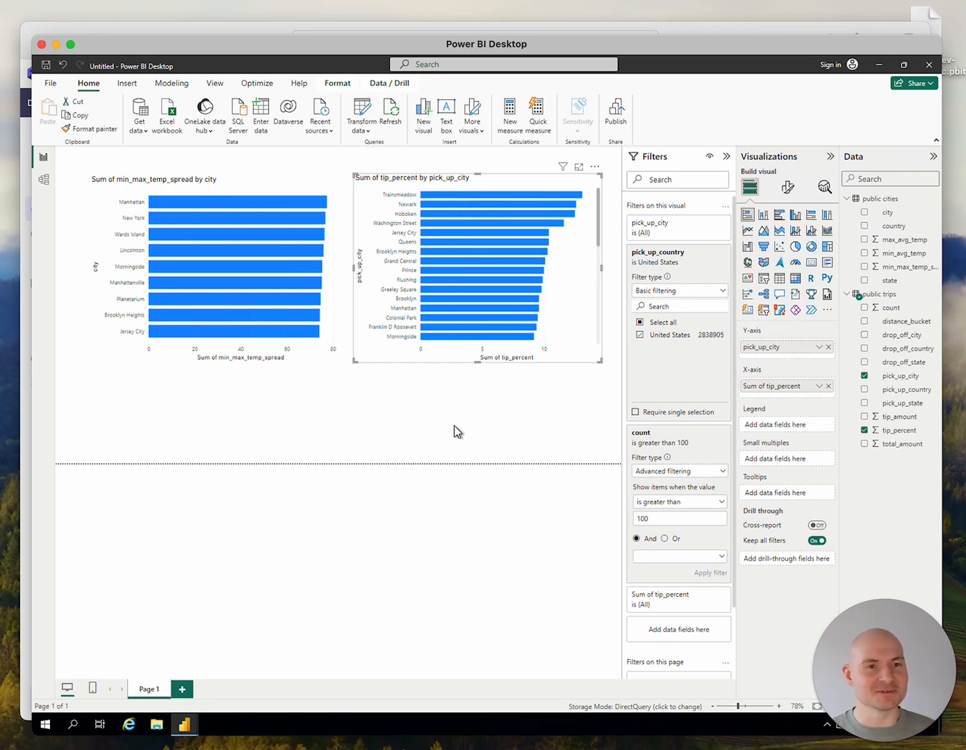
Switch to Cube Cloud and, from the query history, open the SQL of the 612ms tip_percent by pick_up_city request
key("super+Tab")
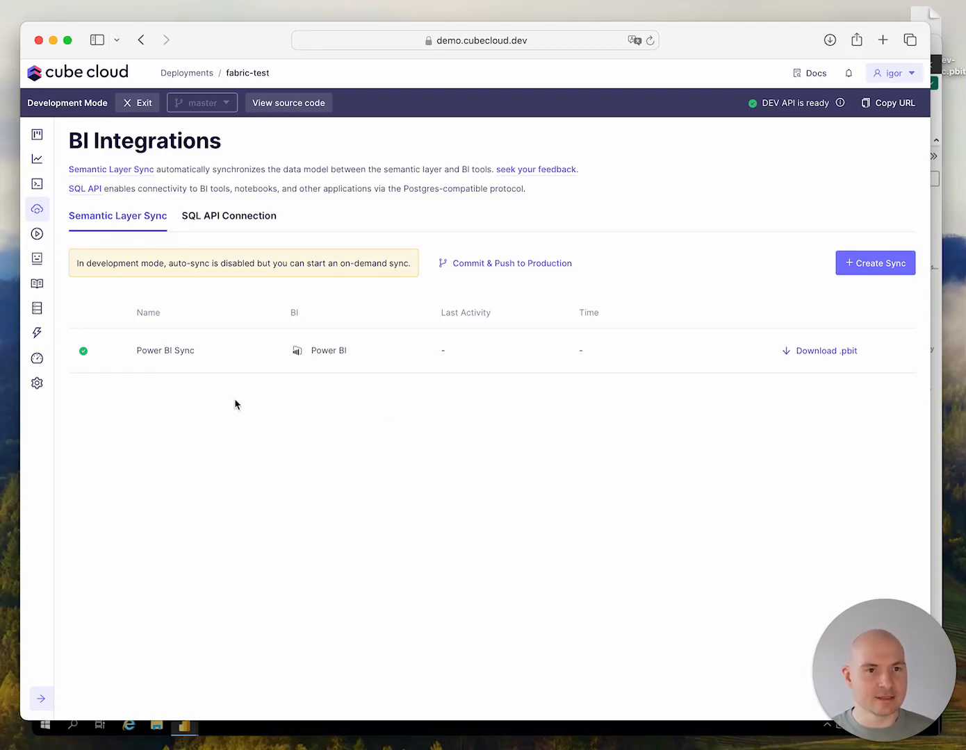
left_click(37, 308)
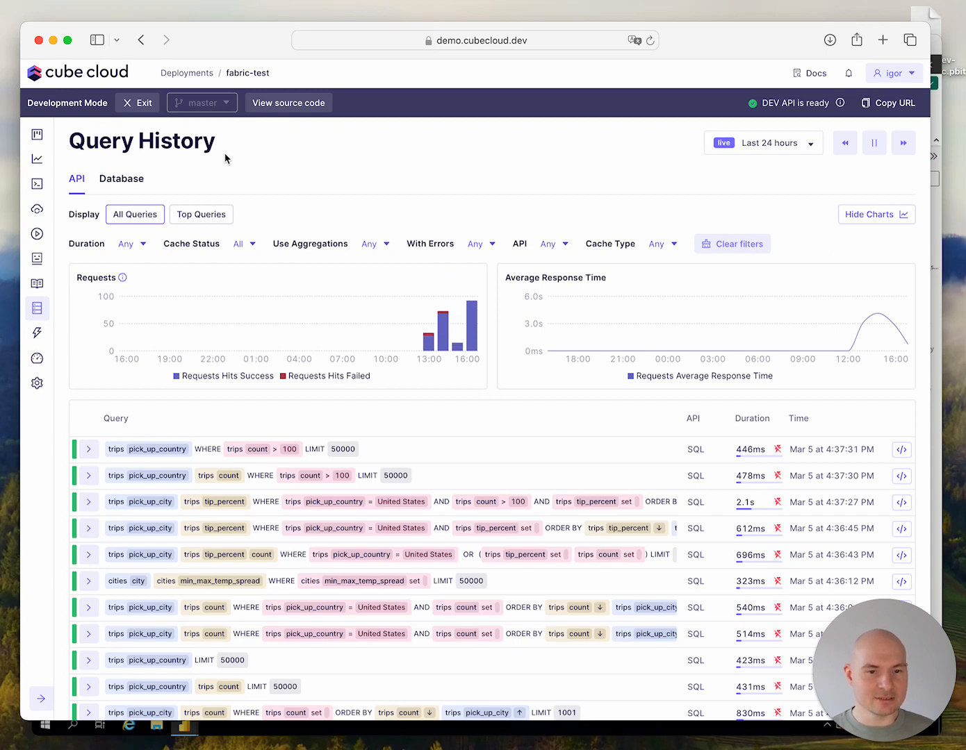
scroll(486, 446, "down", 5)
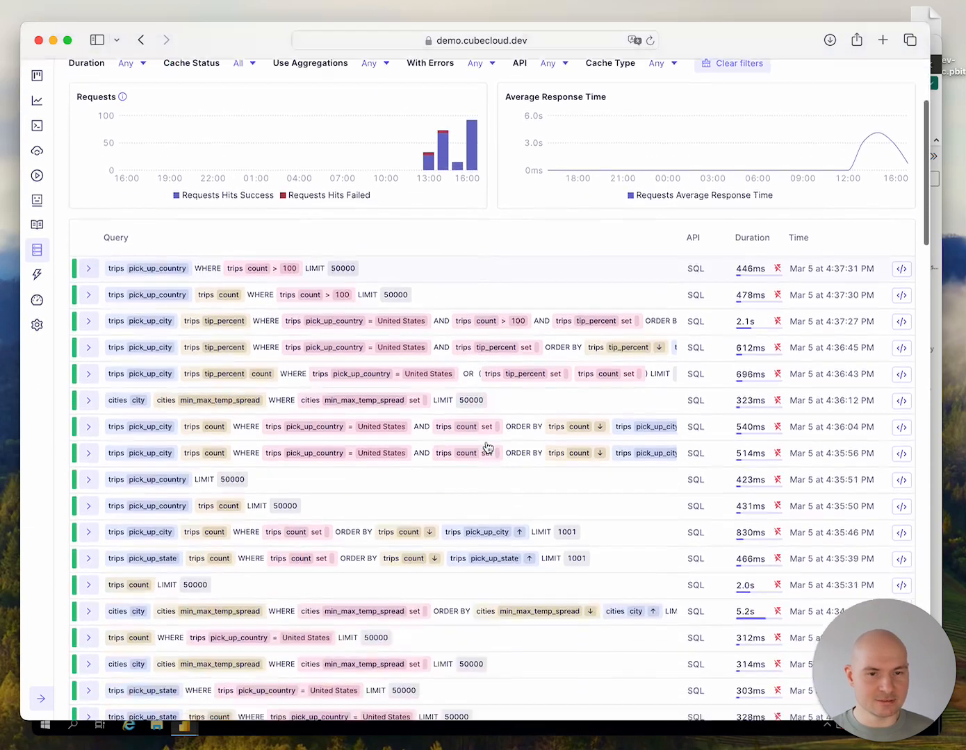
scroll(488, 446, "down", 3)
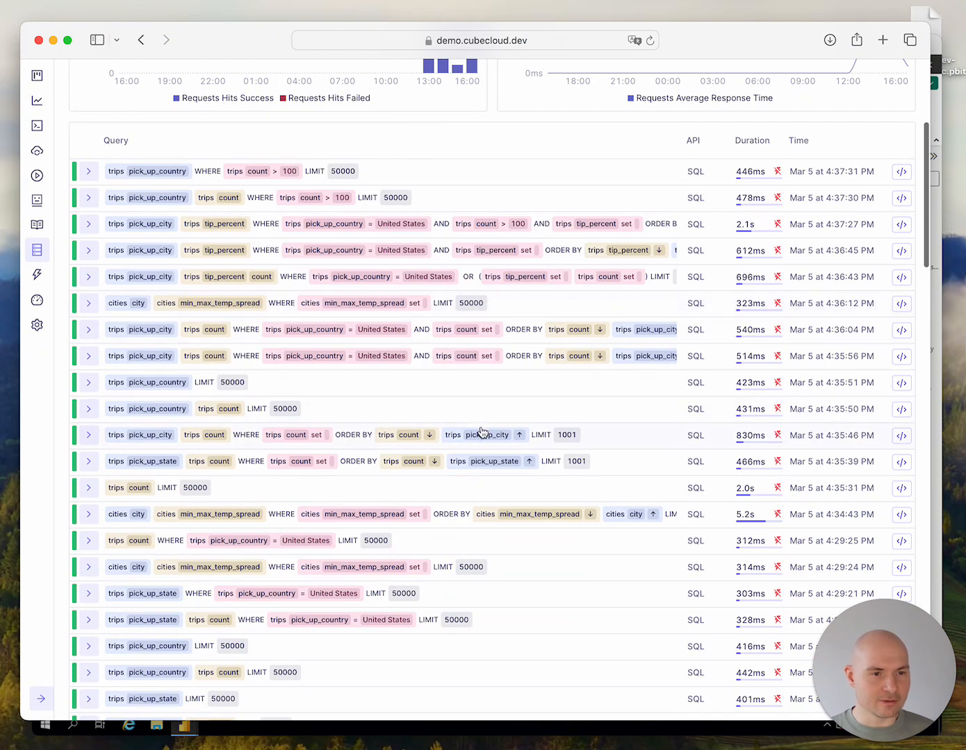
left_click(441, 250)
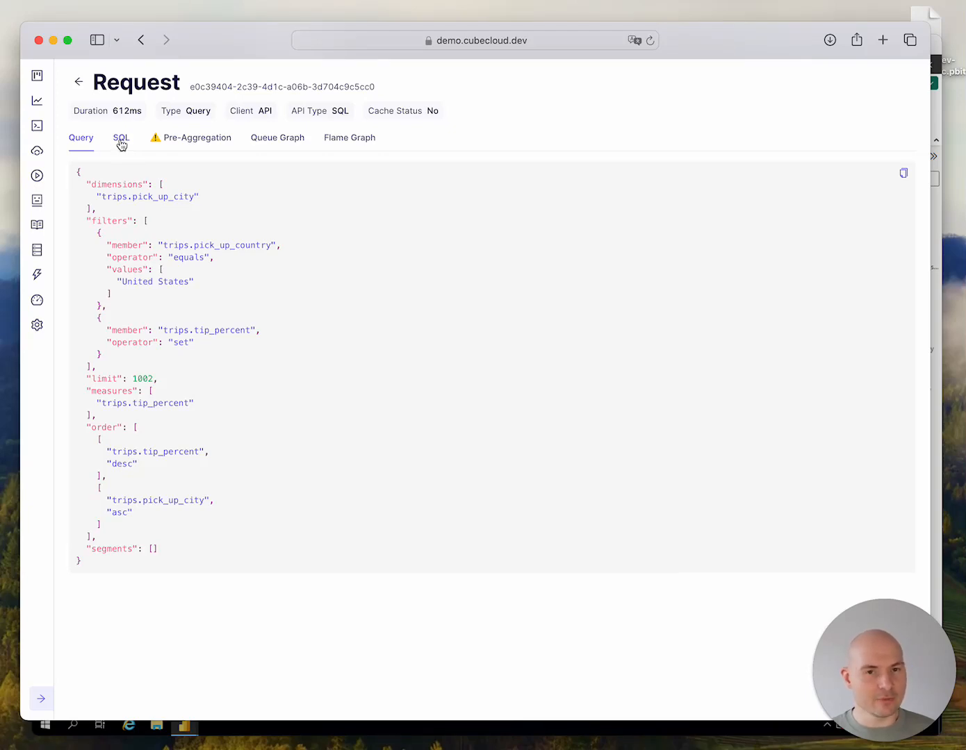
left_click(122, 143)
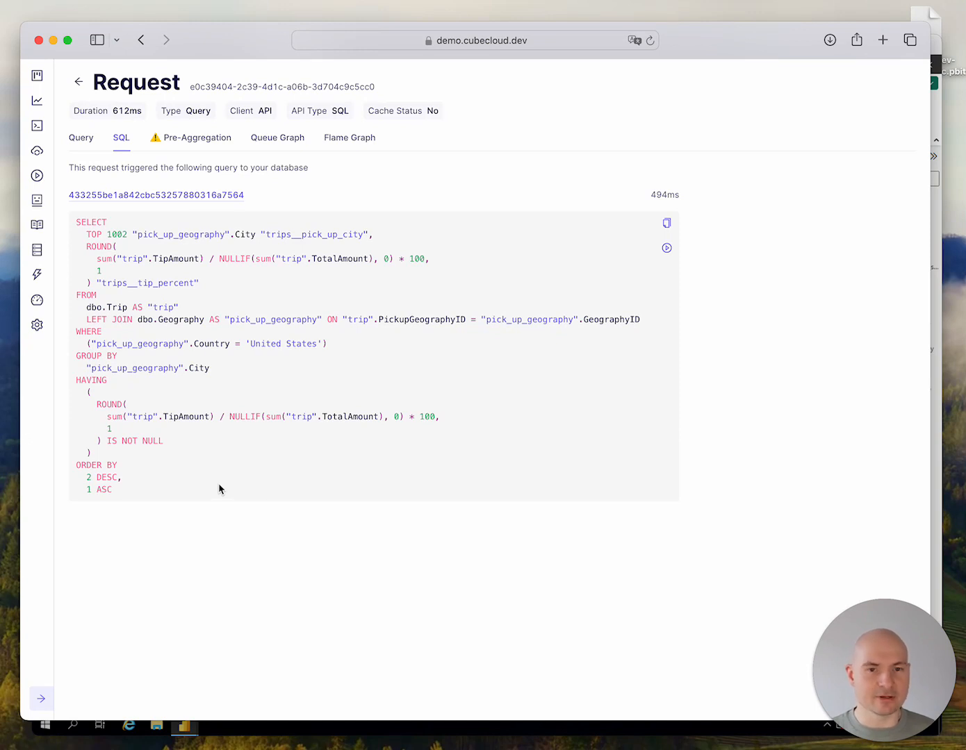
Examine the generated SQL by highlighting the trips__tip_percent calculation, the 'United States' country condition and the HAVING clause
left_click_drag(86, 246, 171, 280)
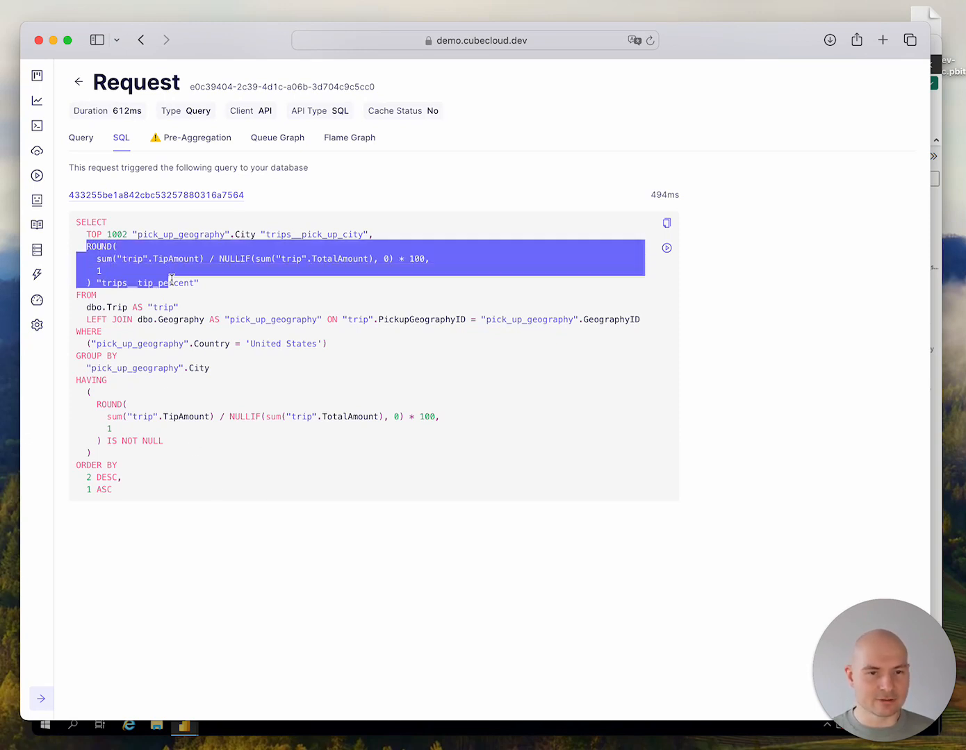
left_click(225, 371)
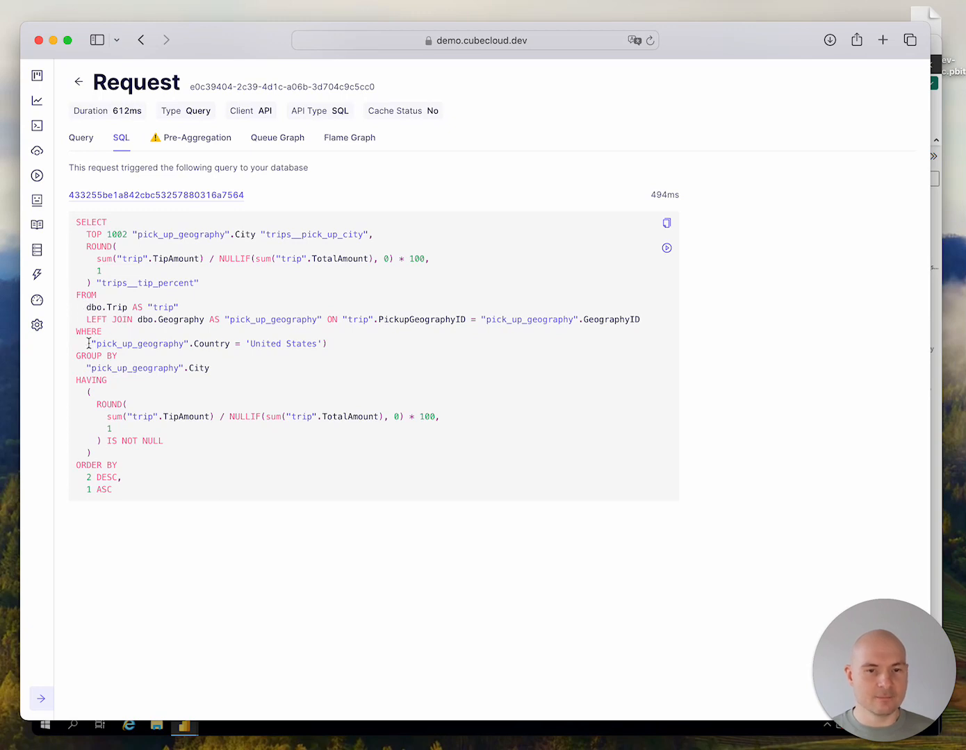
left_click_drag(89, 343, 338, 347)
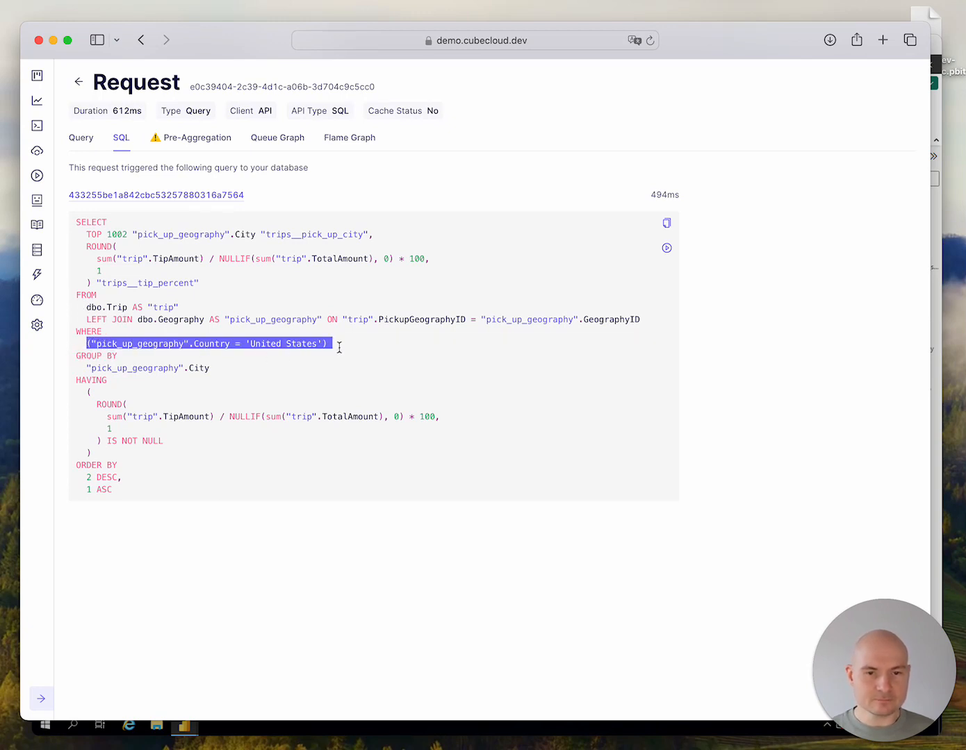
left_click(338, 347)
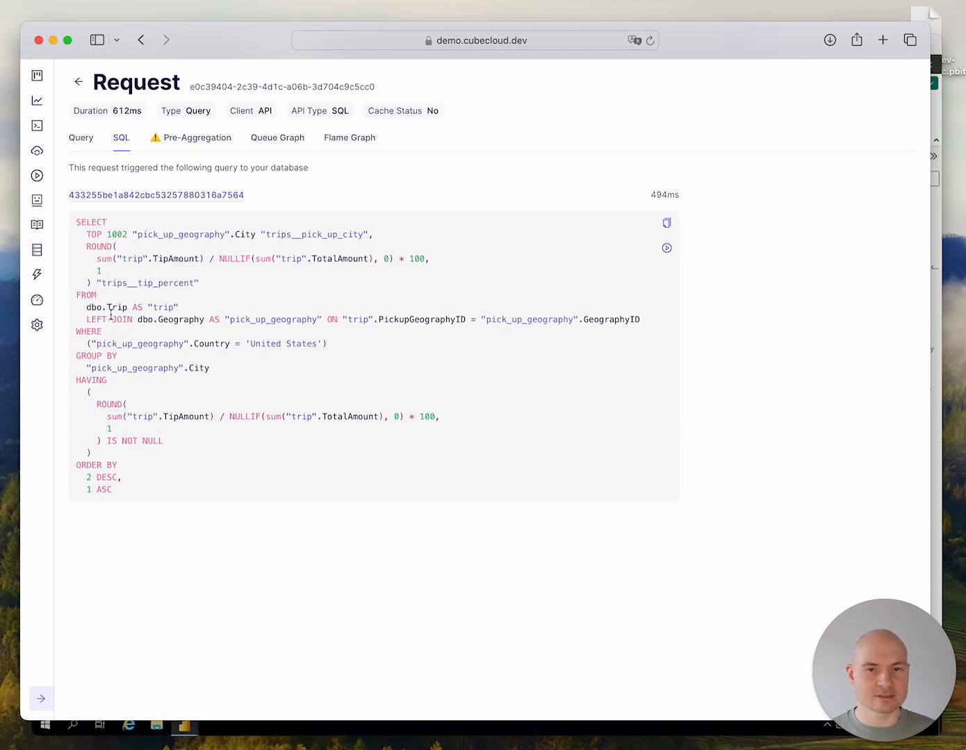
left_click_drag(84, 245, 213, 282)
left_click(218, 290)
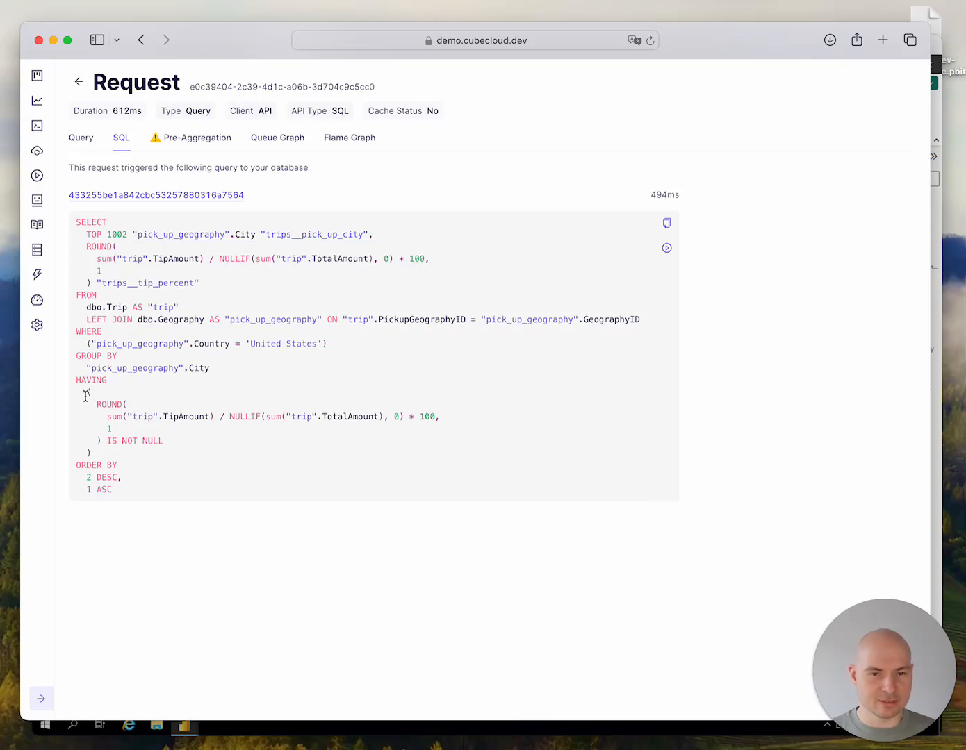
left_click_drag(104, 456, 66, 380)
left_click(160, 400)
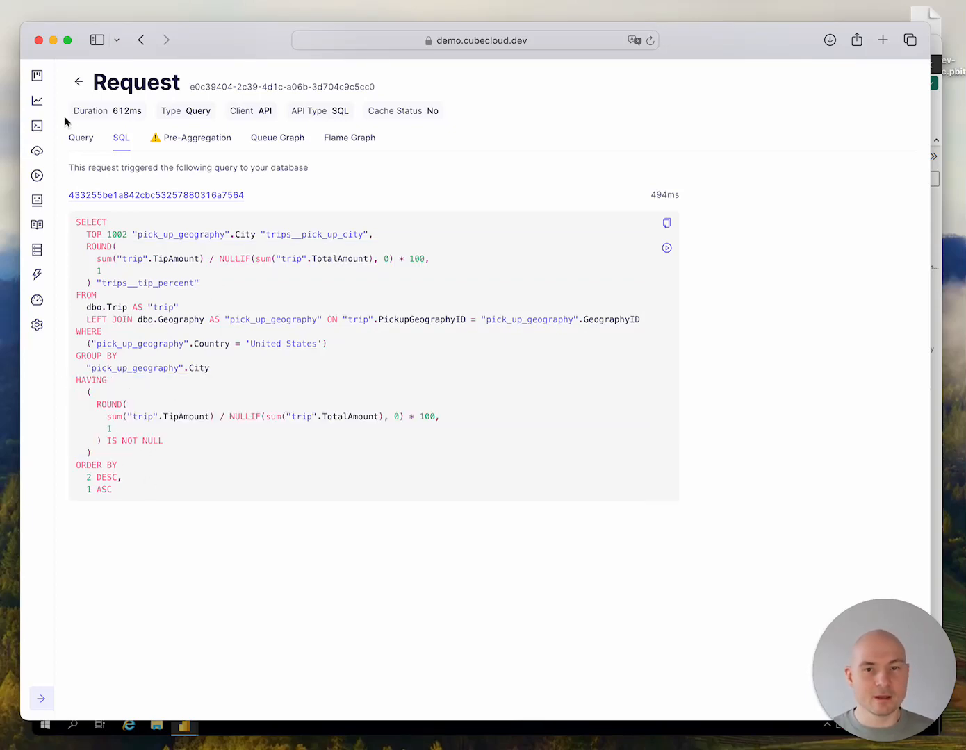